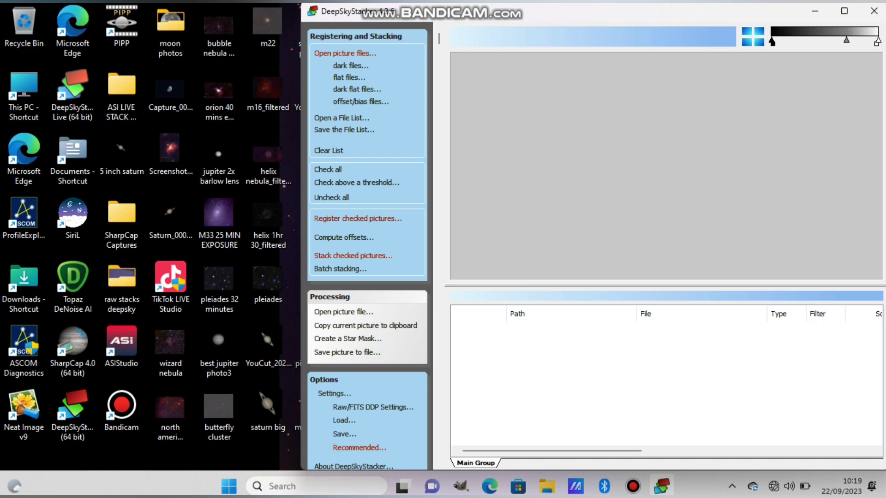
- Load all five bubble nebula exposures from the bubble nebula 45 mins folder into DeepSkyStacker as light frames
click(547, 486)
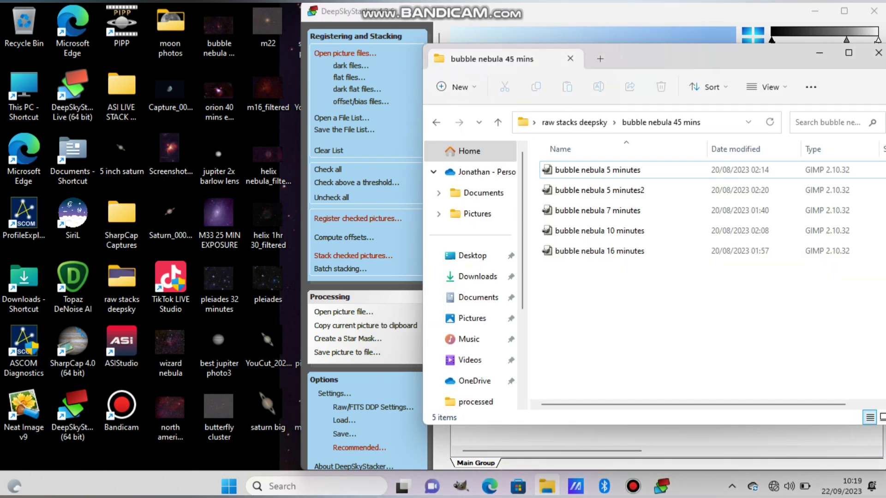
drag(638, 68, 216, 70)
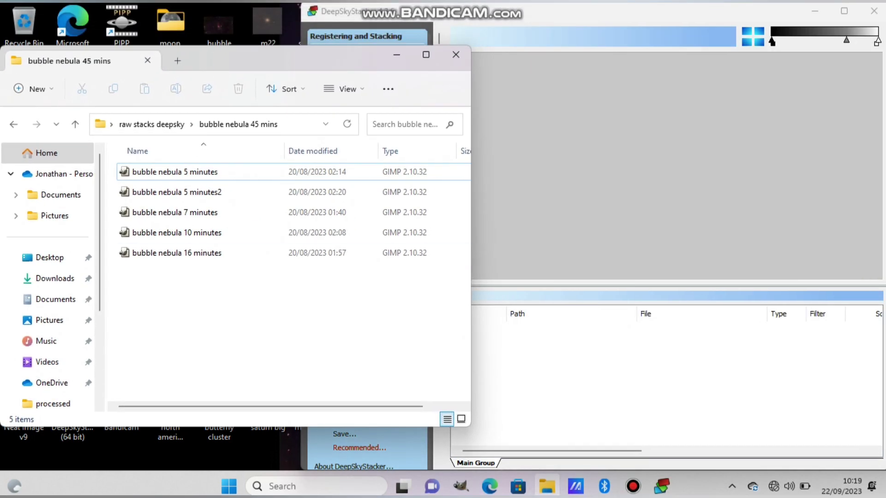
drag(245, 289, 595, 369)
key(Return)
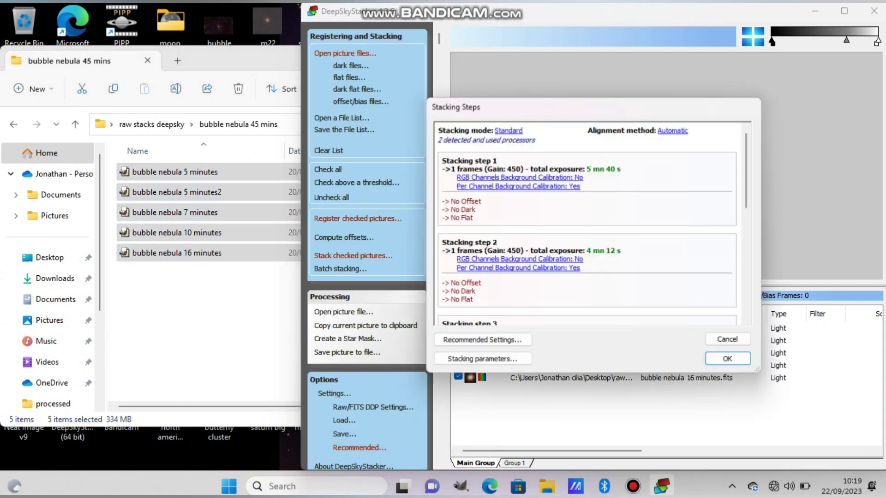
- Stack the checked pictures using Standard stacking mode and Automatic alignment
click(353, 255)
click(732, 363)
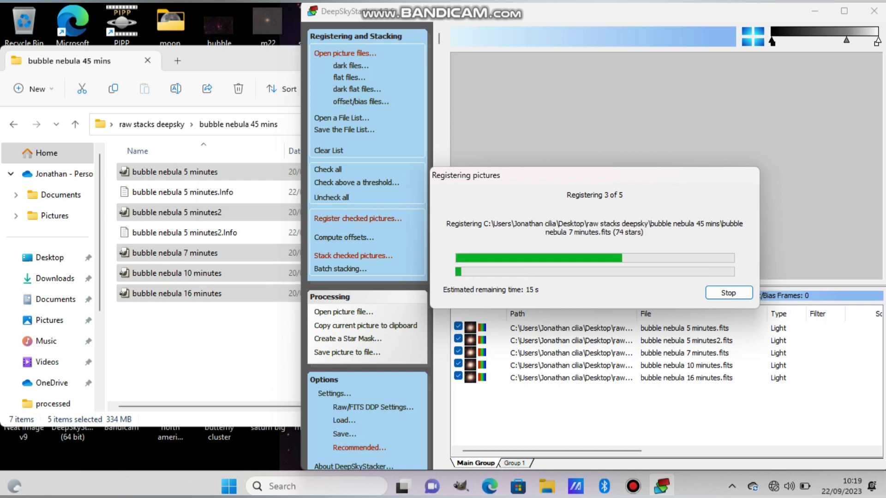
- Permanently delete the five .Info text files from the bubble nebula 45 mins folder in File Explorer
key(alt+Tab)
key(Escape)
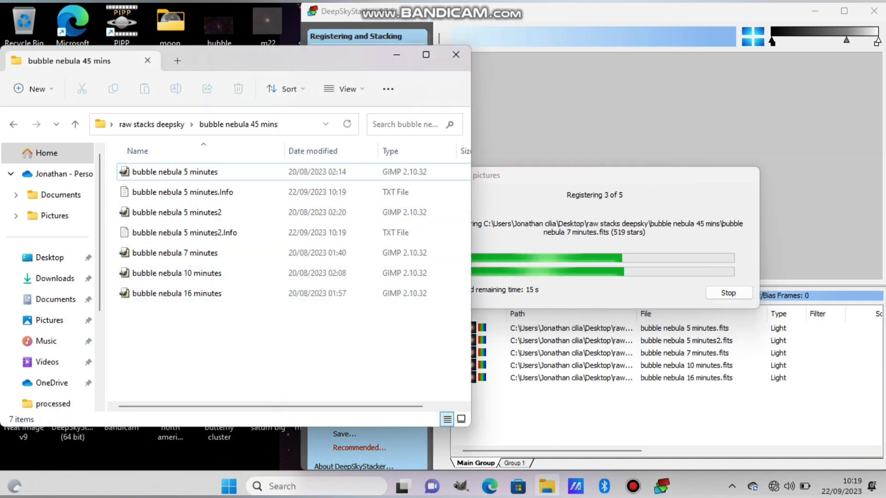
key(alt+Tab)
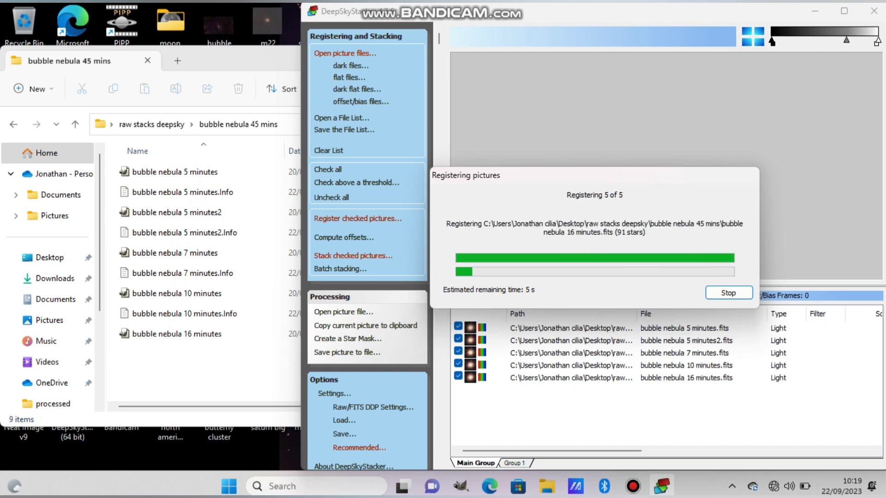
click(184, 314)
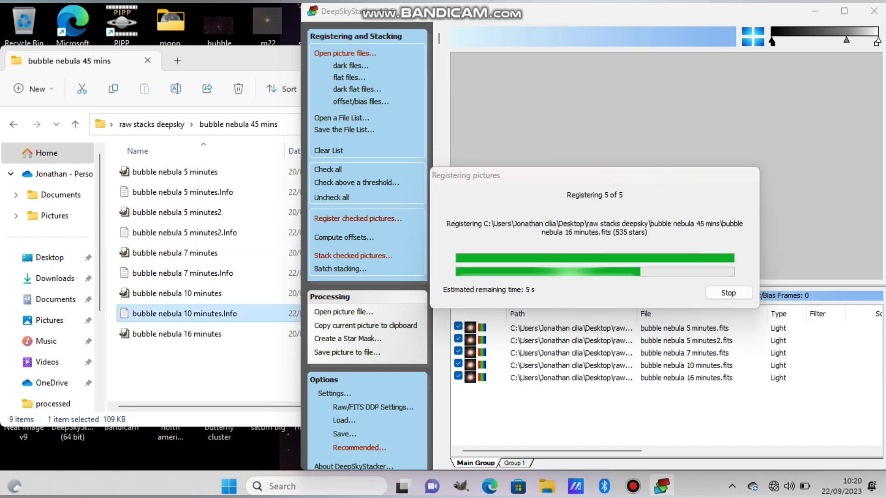
ctrl+click(183, 273)
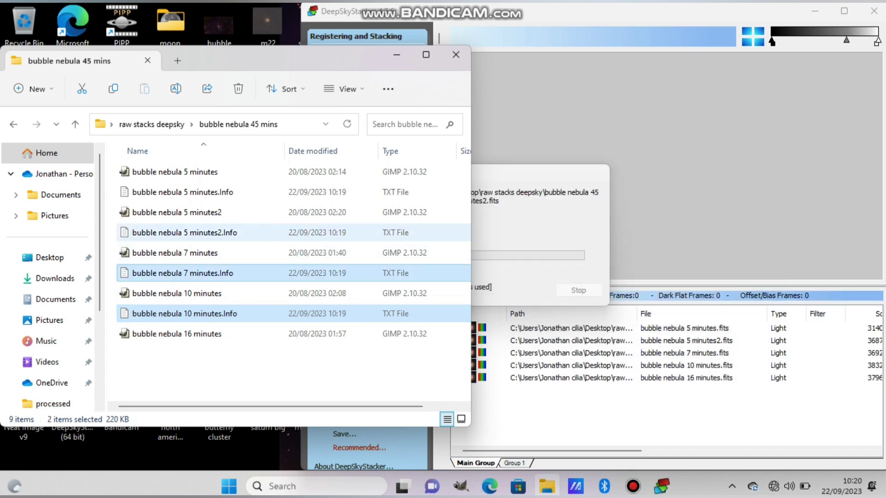
ctrl+click(184, 232)
ctrl+click(182, 192)
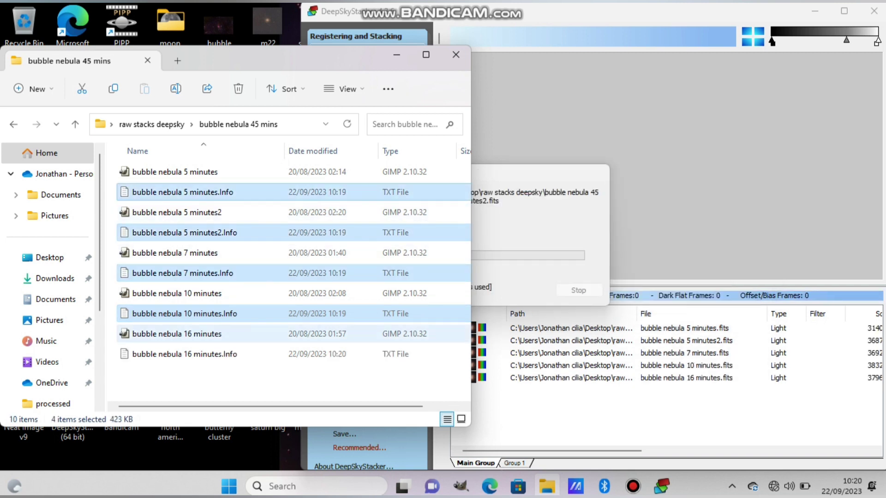
ctrl+click(185, 353)
key(shift+Delete)
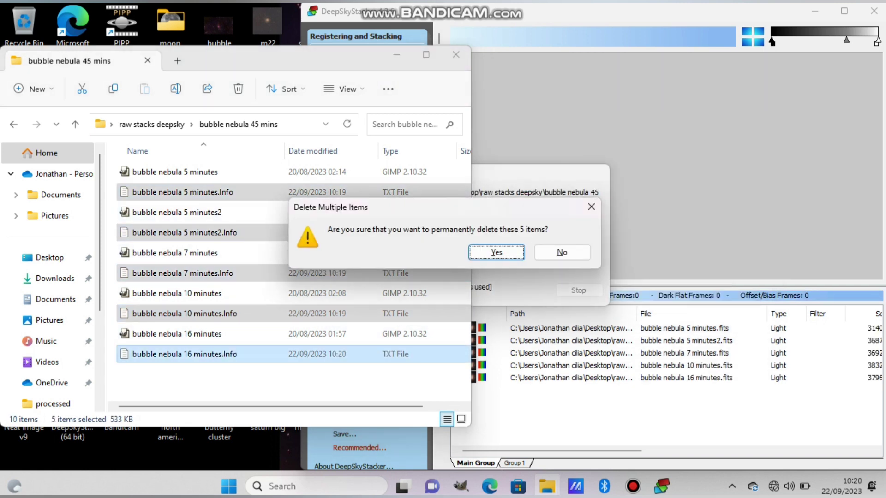
key(Return)
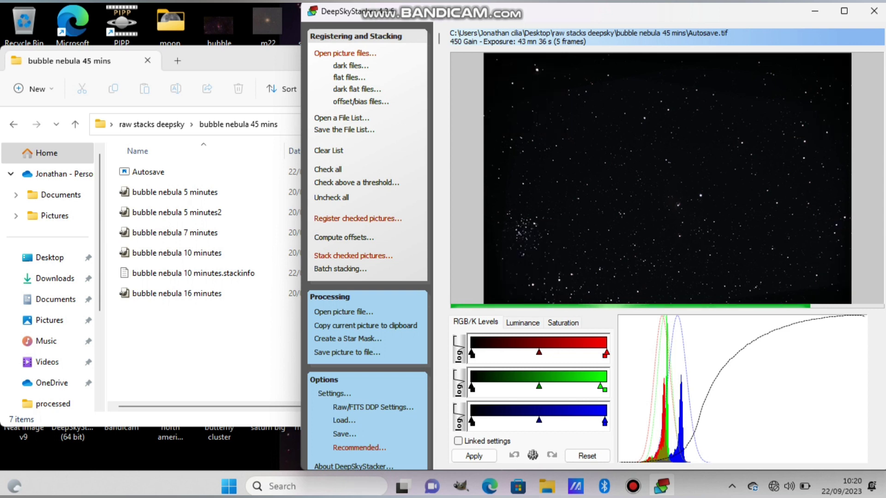
- Save the stacked picture to the Desktop as an uncompressed 16-bit TIFF named bubble nebula, and close DeepSkyStacker without saving the file list changes
click(347, 352)
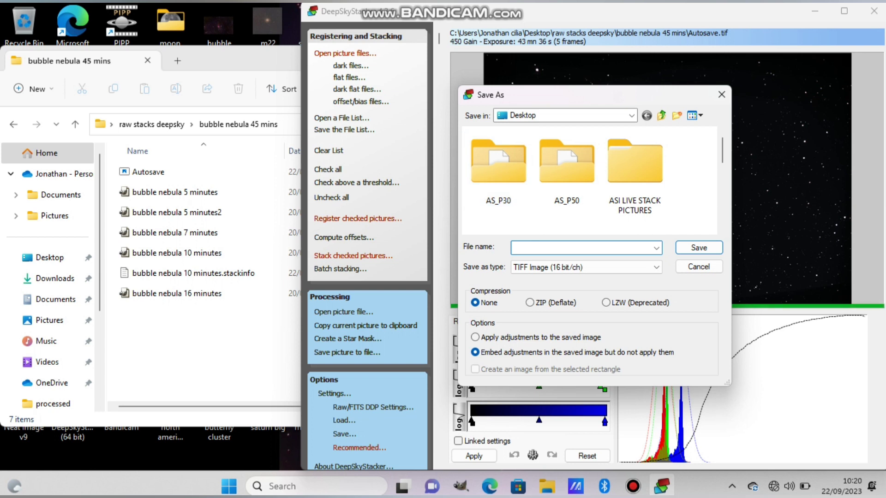
text(bubble nebula)
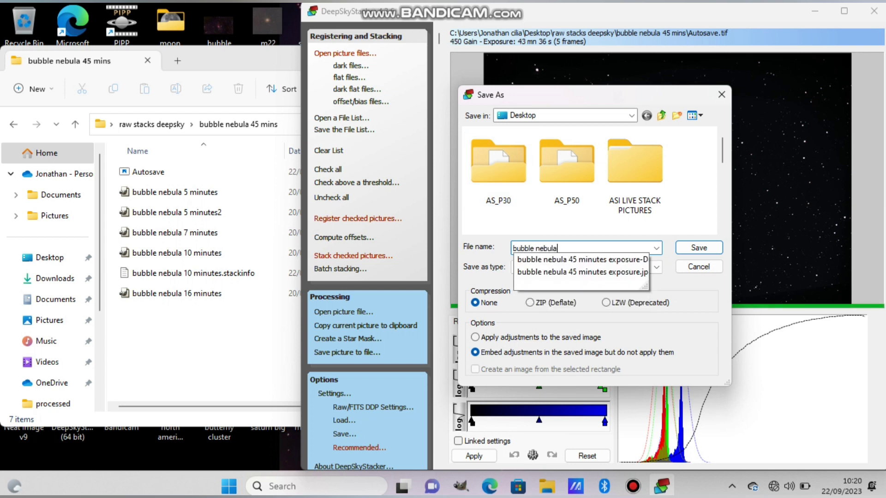
key(Return)
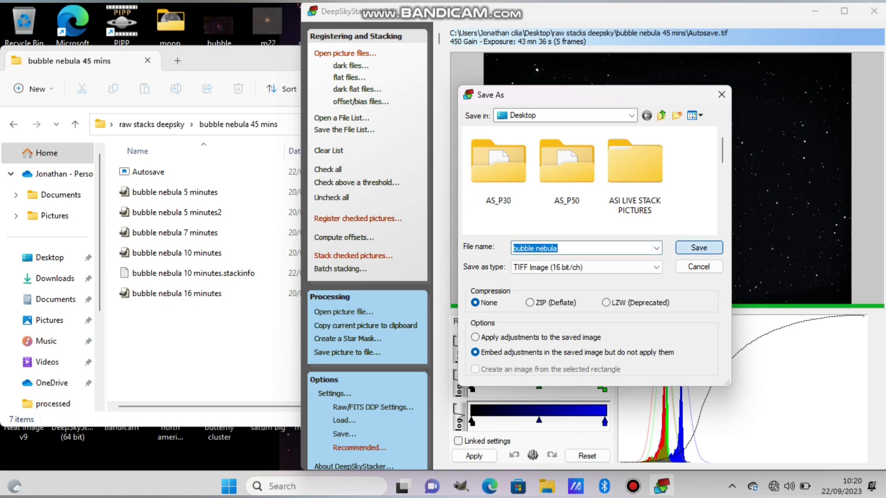
key(Return)
click(872, 11)
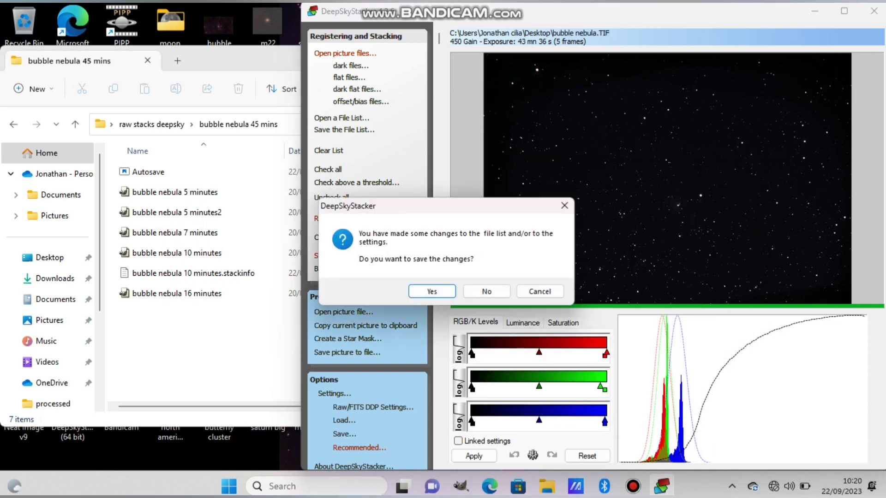
click(486, 291)
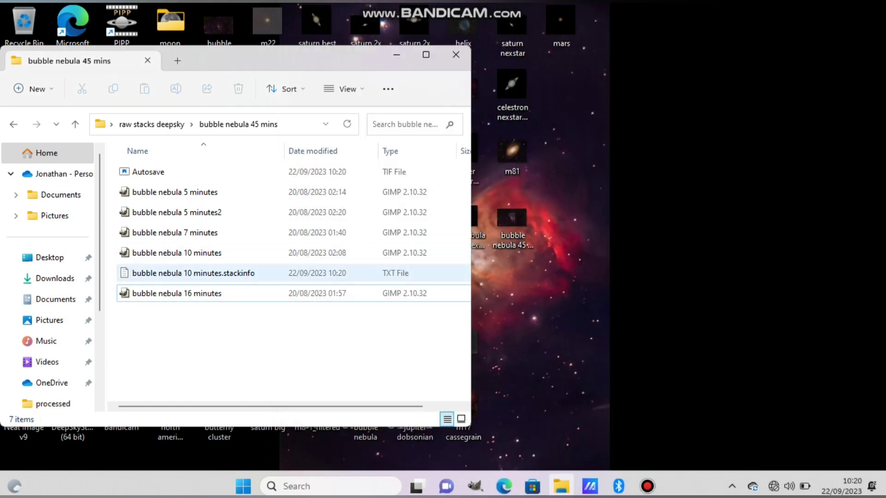
- Permanently delete the bubble nebula 10 minutes.stackinfo file and close the folder window
click(193, 273)
key(shift+Delete)
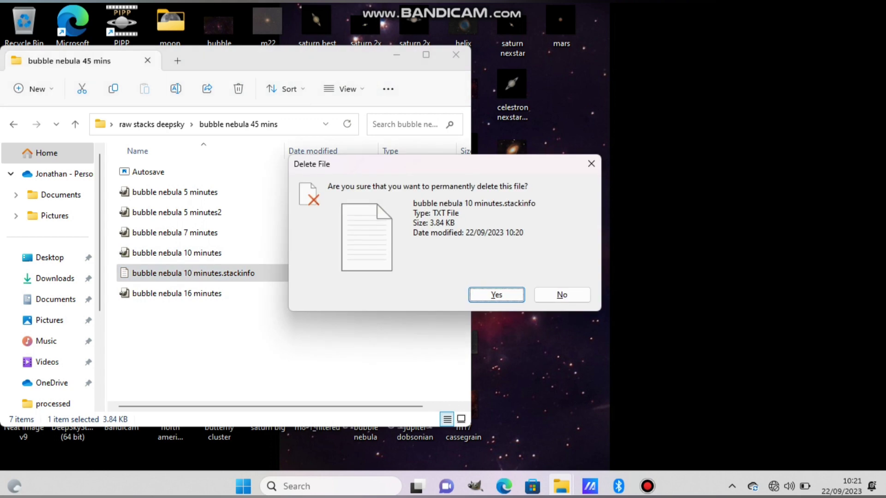
key(Return)
click(455, 55)
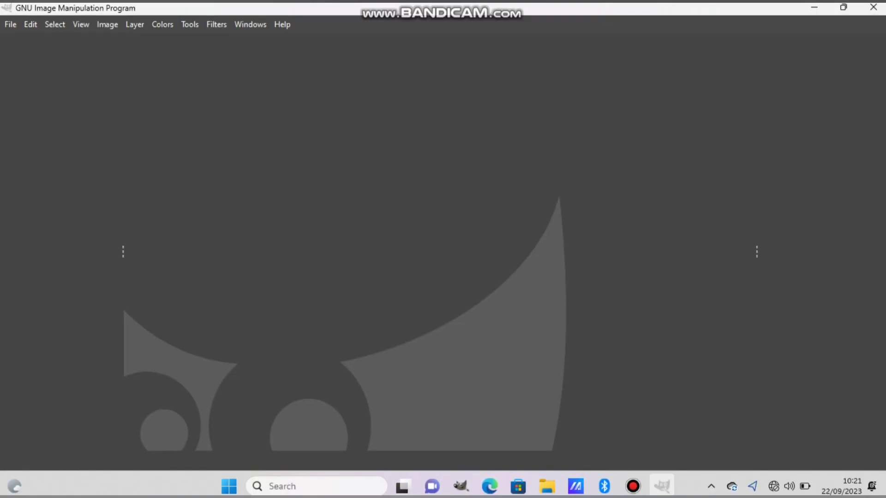
- Switch to GIMP, maximize its window and open bubble nebula.TIF from the Desktop
drag(152, 8, 526, 32)
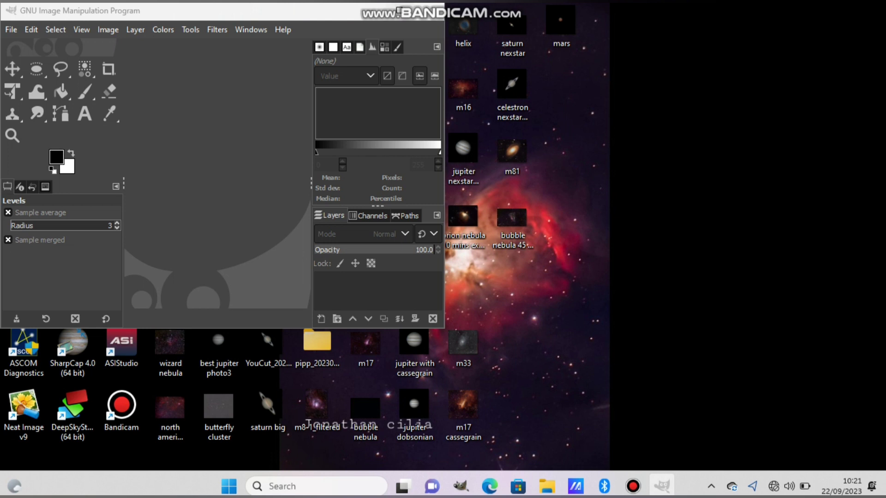
key(super+Up)
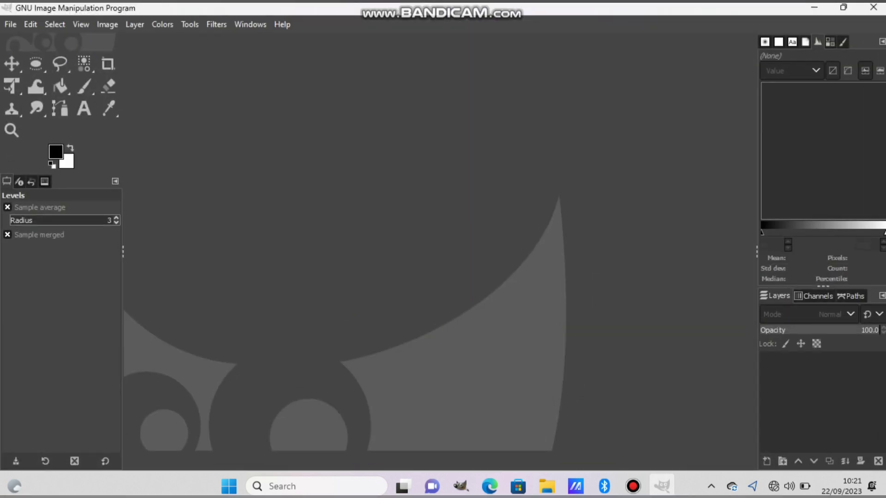
key(alt+f)
click(31, 76)
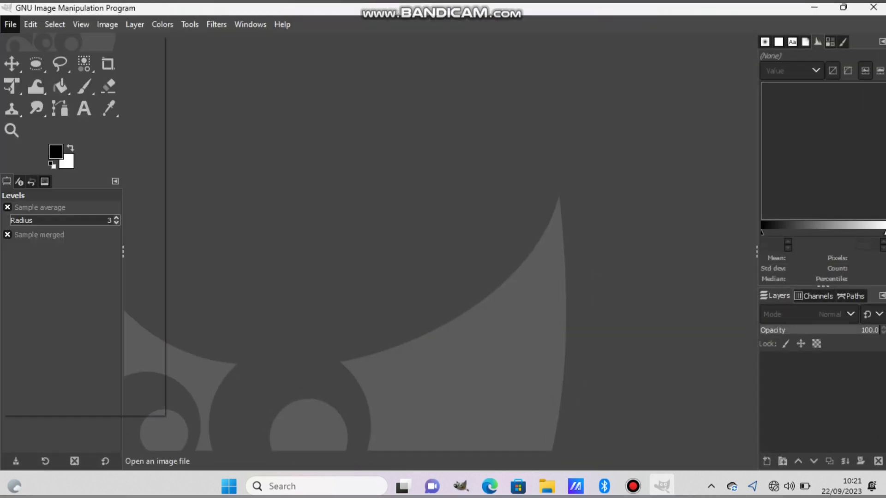
click(40, 135)
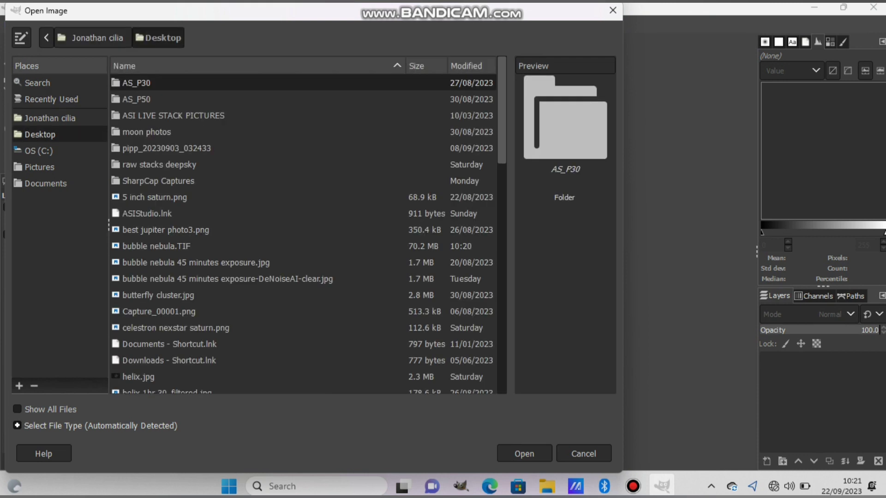
scroll(304, 231, down, 3)
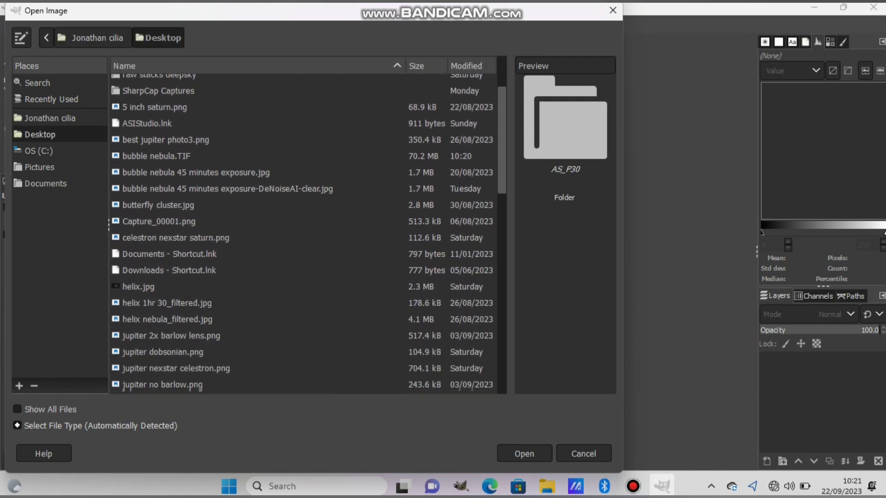
double_click(156, 156)
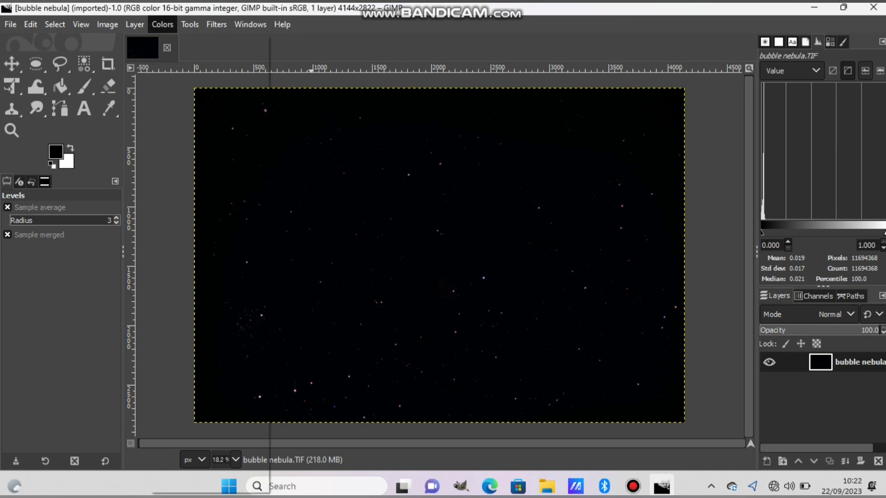
- Apply Curves to the image, raising the Value curve at a point of about 39 input and 78 output
click(162, 24)
click(181, 190)
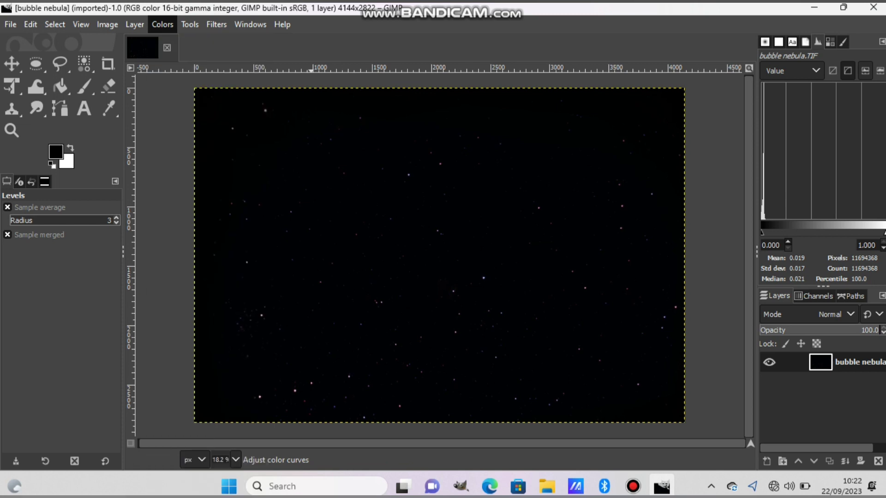
click(752, 137)
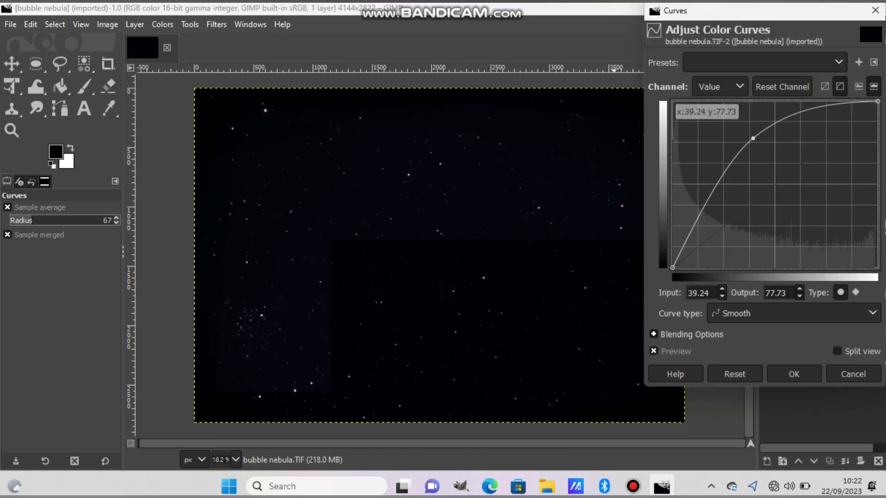
click(794, 374)
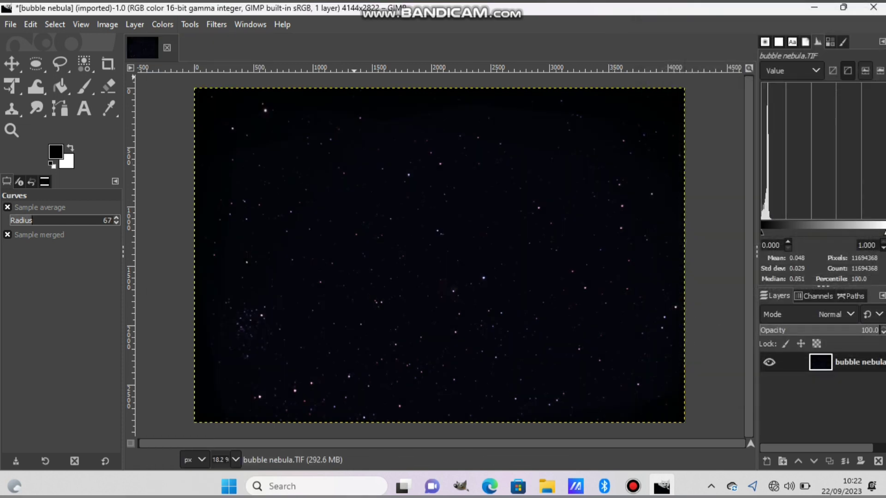
- Brighten the image again with Curves, raising the Value curve at about 40 input and 76 output
click(162, 24)
click(181, 190)
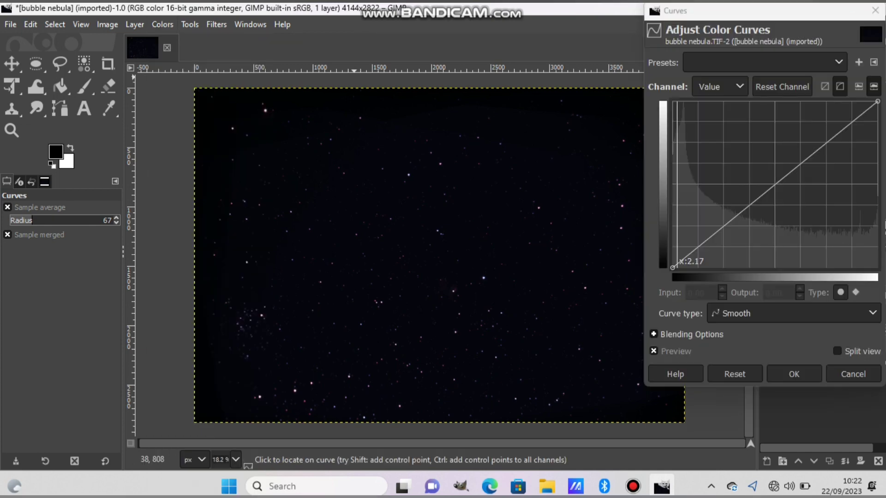
click(753, 141)
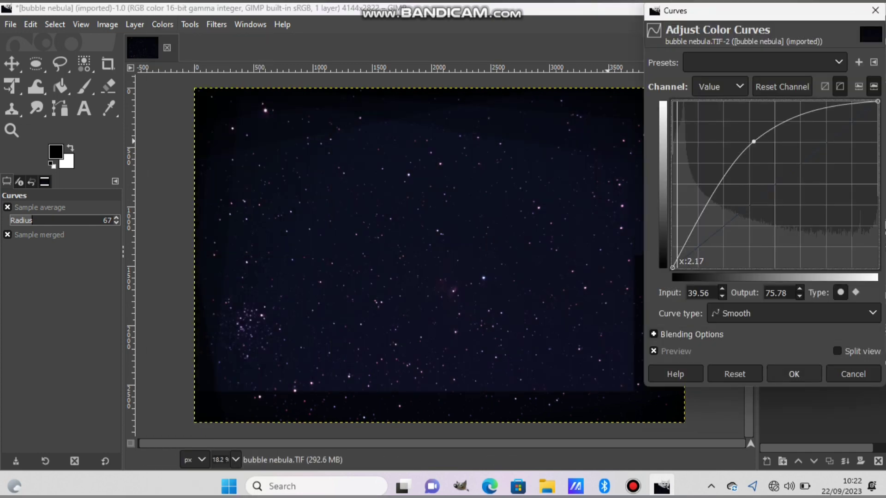
click(793, 373)
- Apply a third Curves stretch, raising the Value curve at about 45 input and 76 output
click(163, 24)
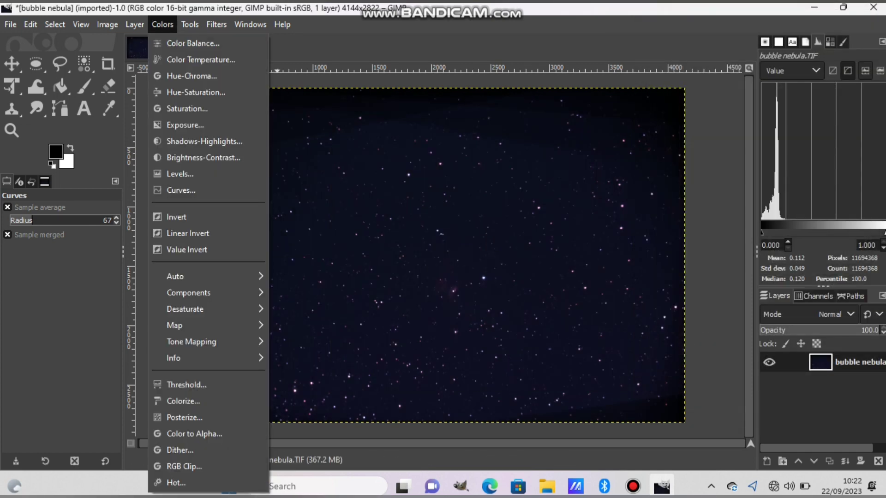
click(181, 190)
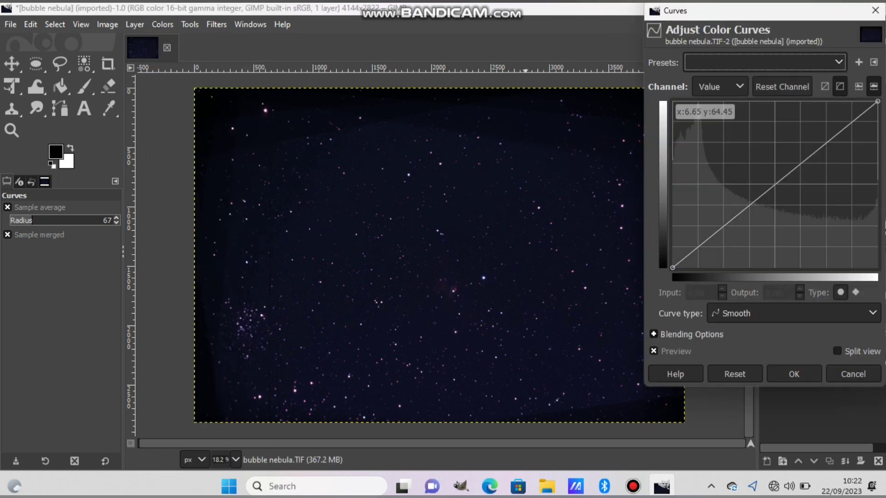
click(764, 141)
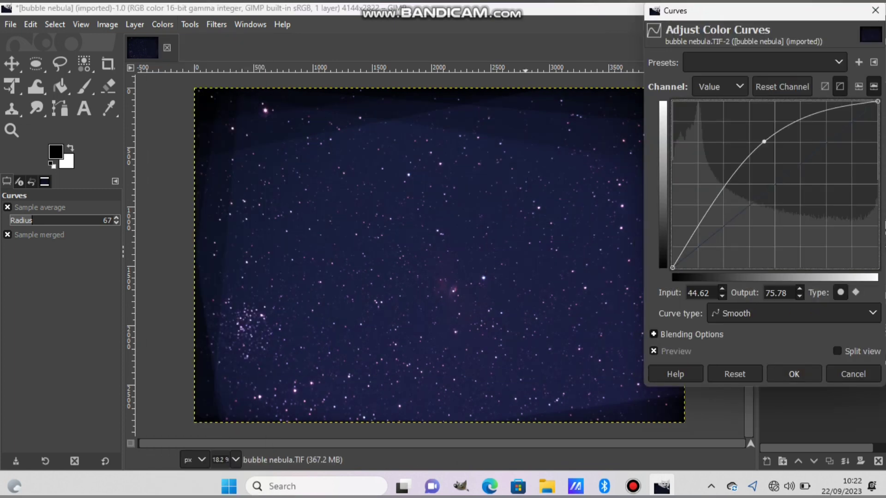
click(794, 374)
- Apply a fourth Curves stretch to the image by raising the midtones of the Value curve with a single point
click(163, 24)
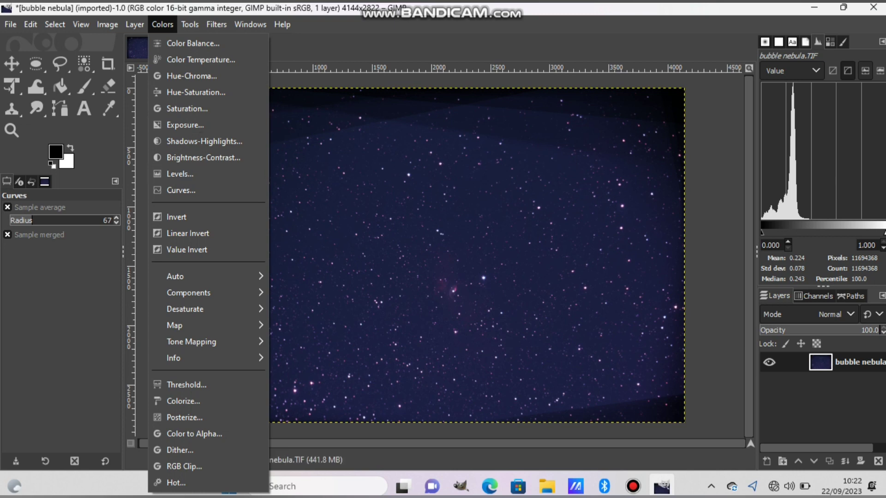
click(181, 190)
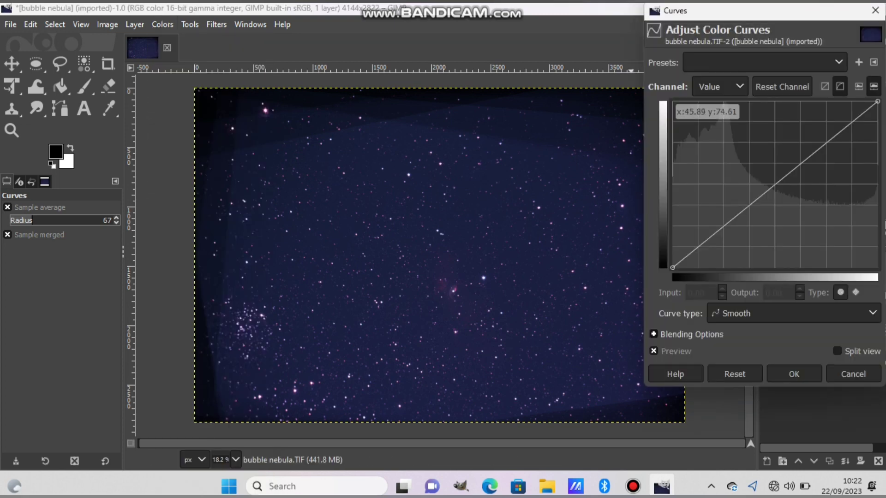
click(764, 142)
click(793, 374)
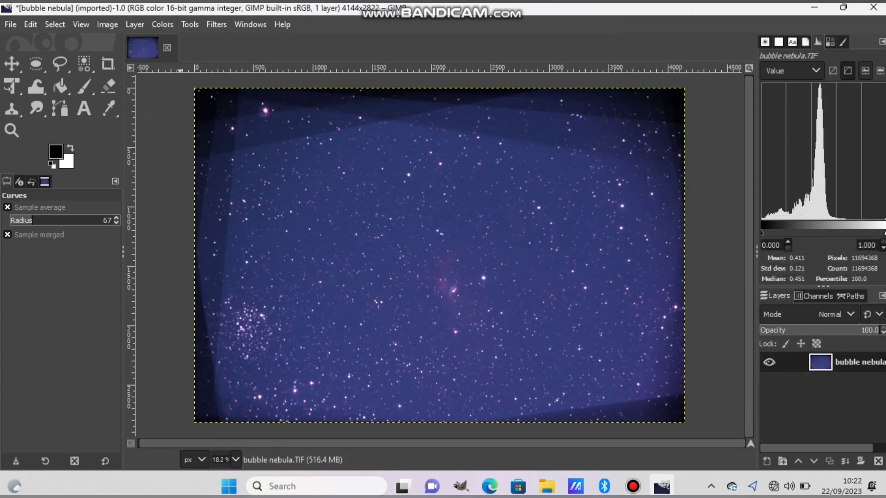
- Apply Levels to the image, raising the Blue channel's black input point to about 11
click(162, 24)
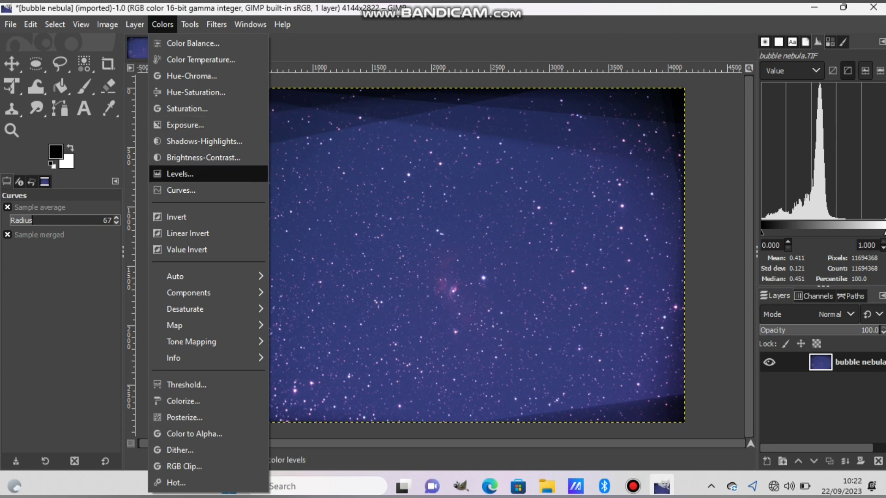
click(180, 174)
click(682, 99)
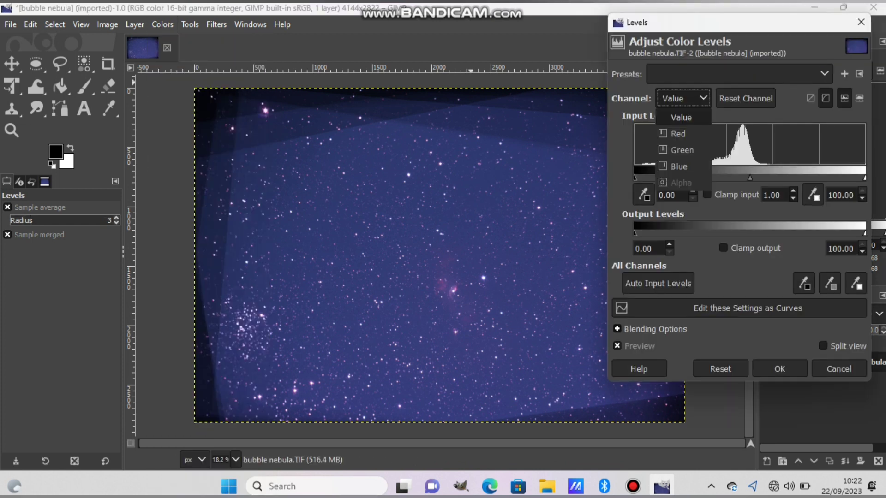
click(678, 166)
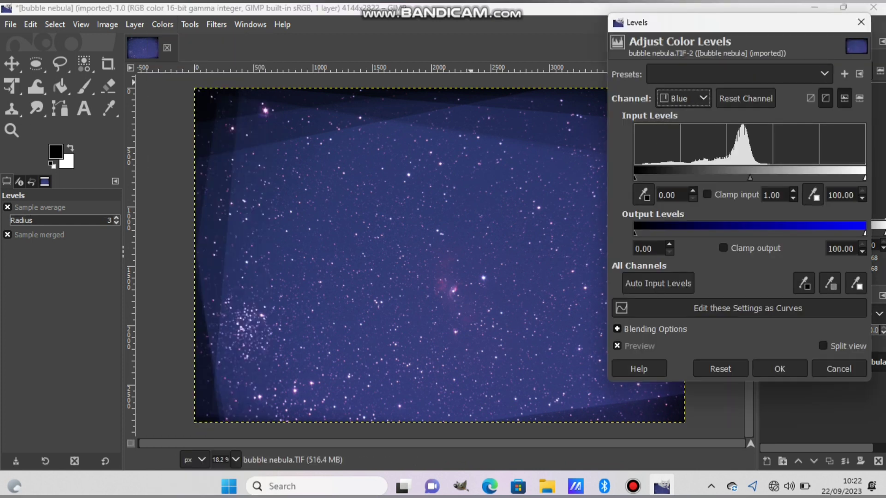
drag(635, 178, 648, 178)
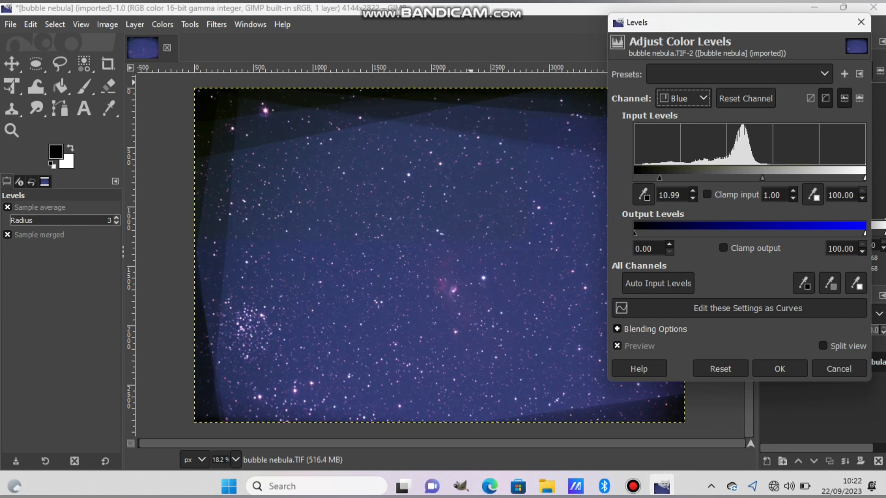
click(780, 369)
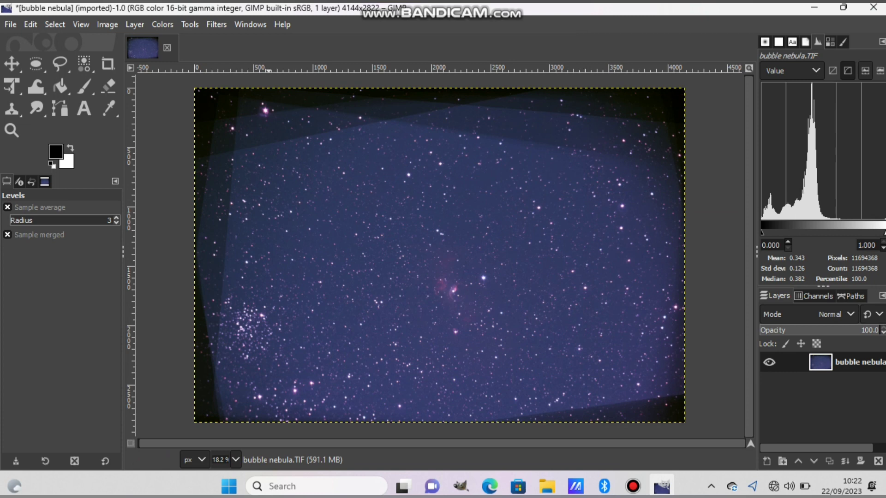
- Apply Levels again, raising the black input point to about 9.9 on the Blue channel and 7.6 on the Value channel
click(162, 24)
click(180, 174)
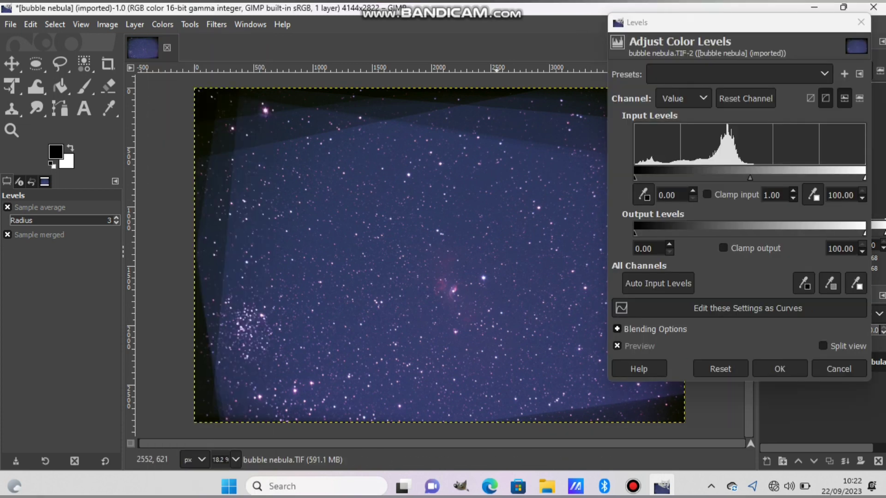
click(683, 98)
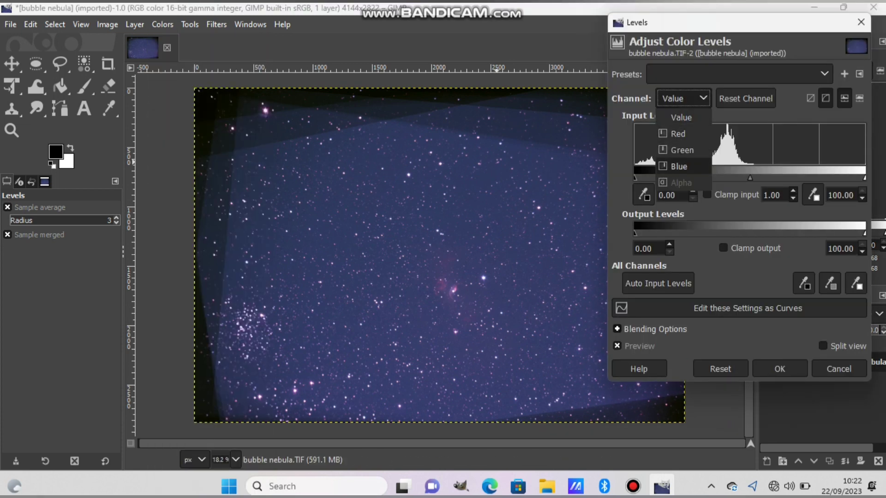
click(676, 166)
drag(635, 177, 656, 178)
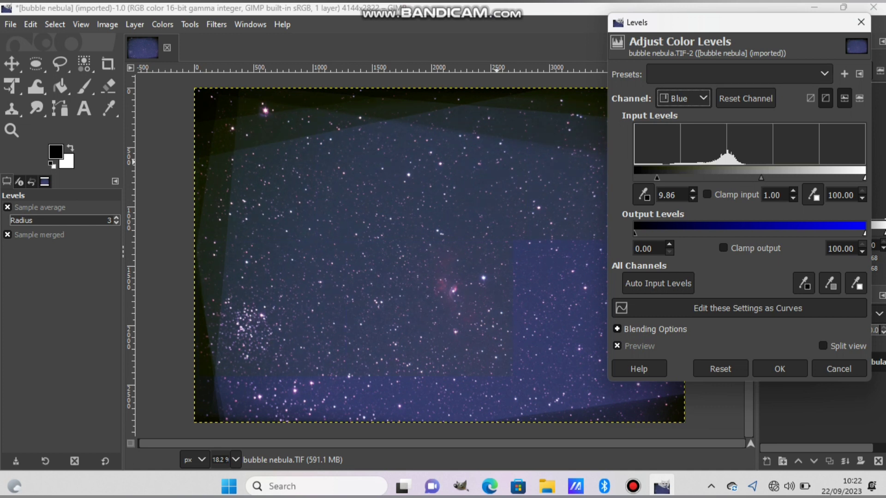
click(682, 98)
click(681, 117)
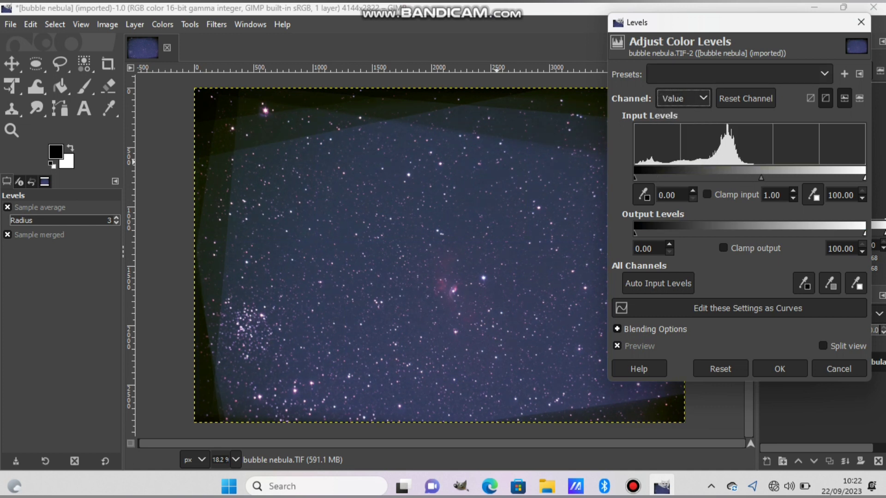
drag(634, 178, 651, 177)
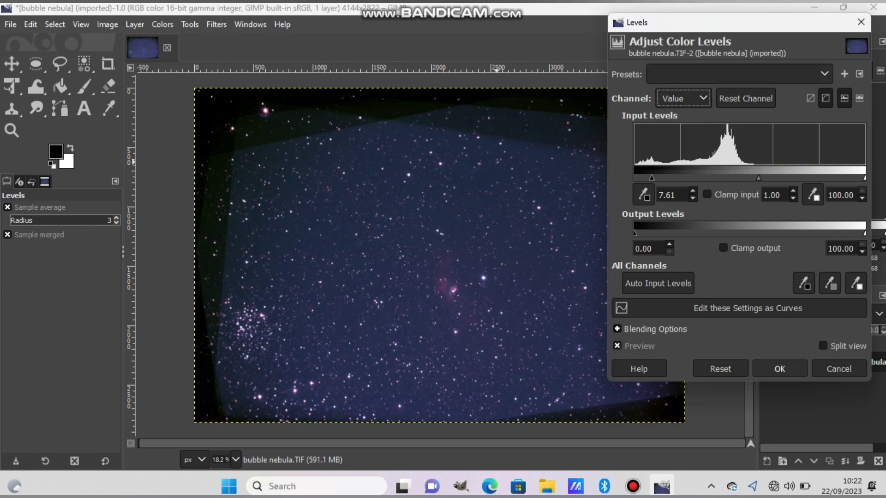
click(780, 369)
- Apply a third Levels adjustment with the black input point at about 9 for the Blue channel and 4.2 for the Green channel
click(162, 24)
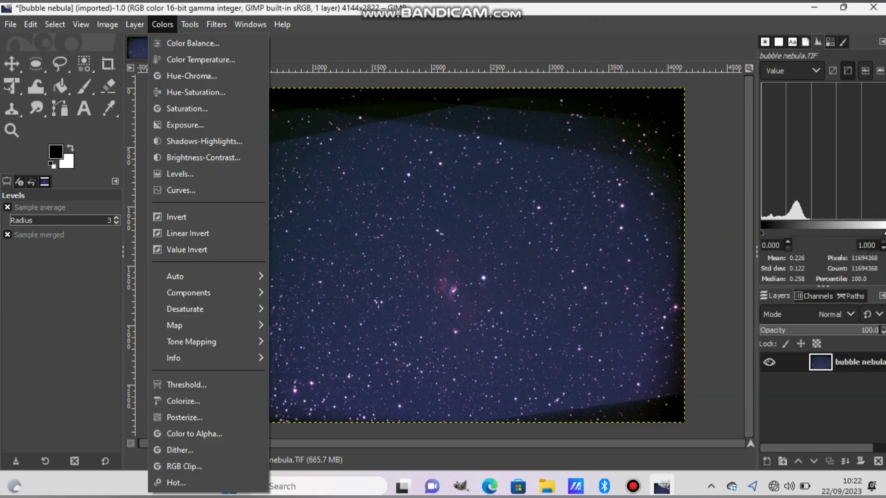
click(180, 174)
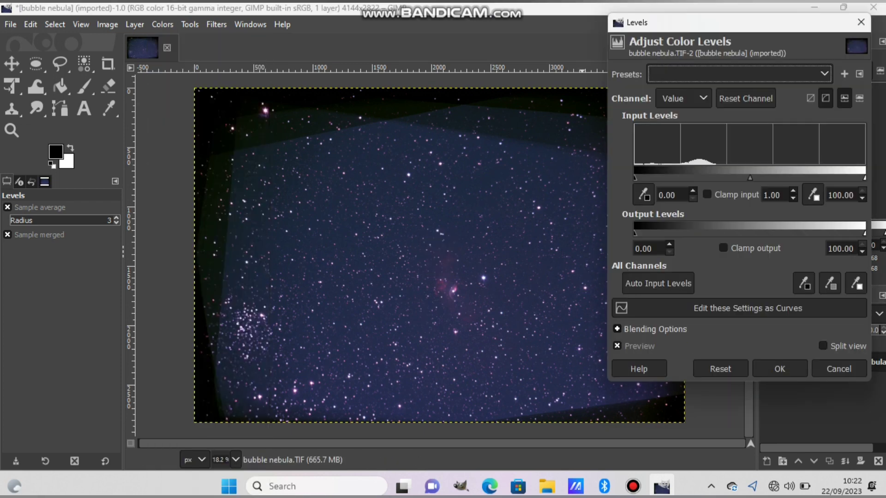
click(683, 98)
click(683, 166)
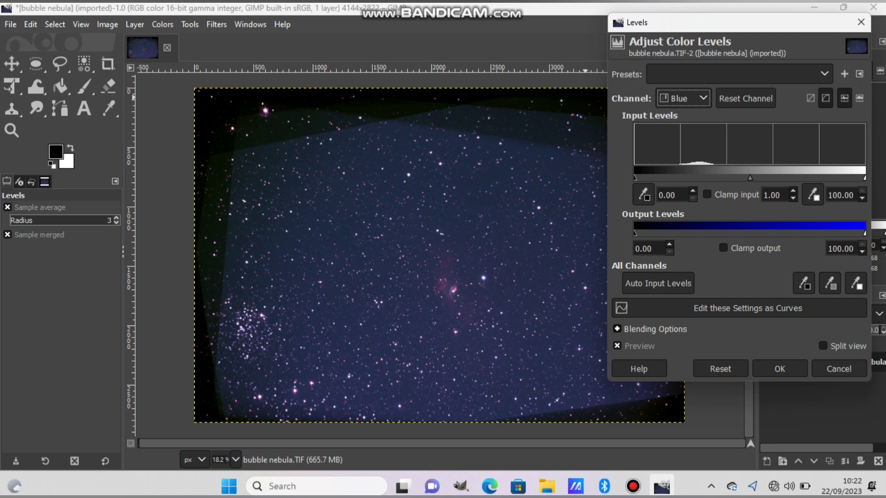
drag(635, 178, 654, 177)
click(683, 98)
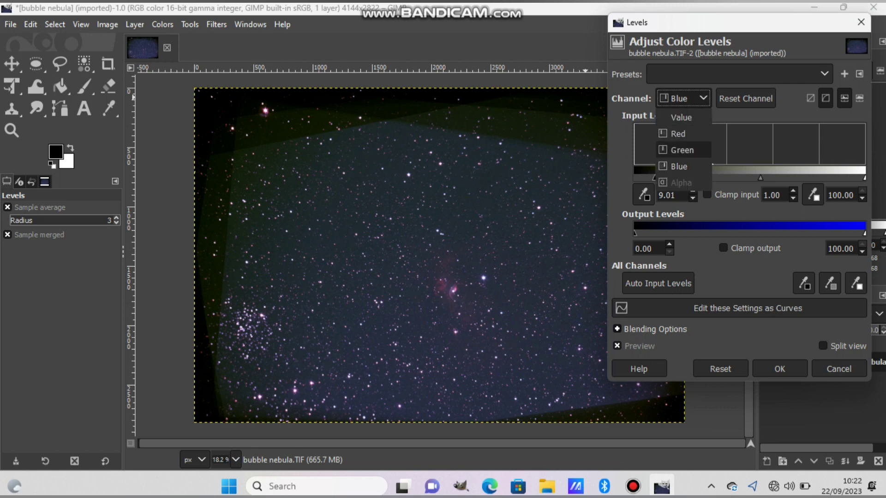
click(682, 149)
drag(635, 177, 644, 177)
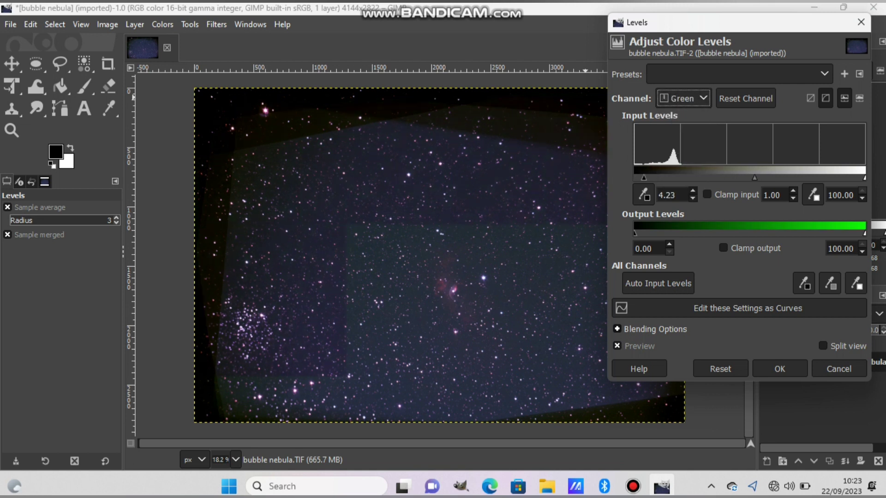
click(779, 369)
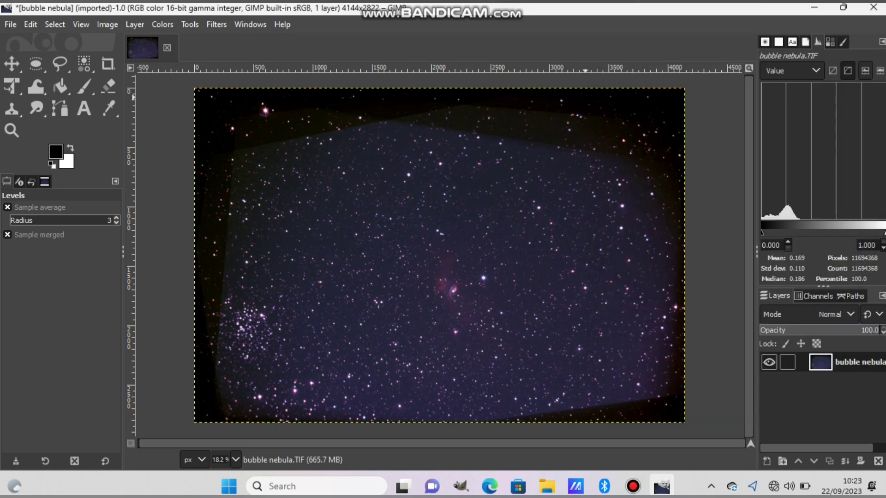
- Crop the image to about 2832 × 1782 px around the central nebula, excluding the dark stacking edges
key(shift+c)
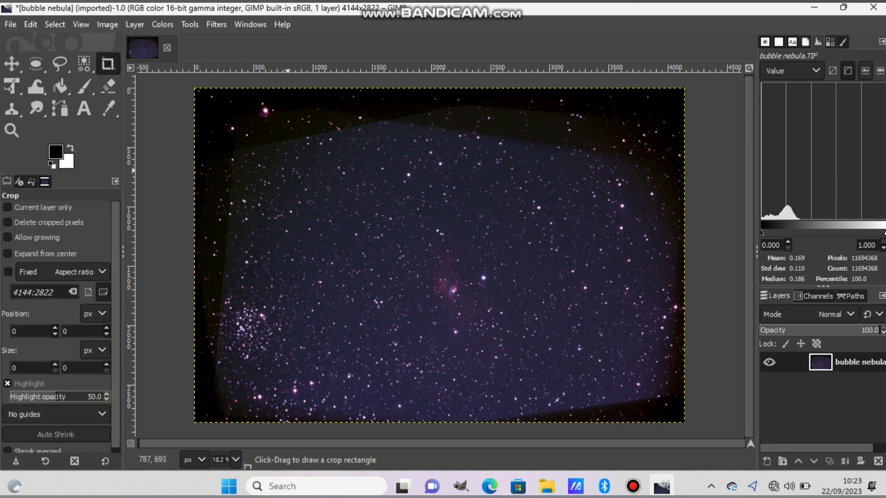
drag(289, 185, 625, 396)
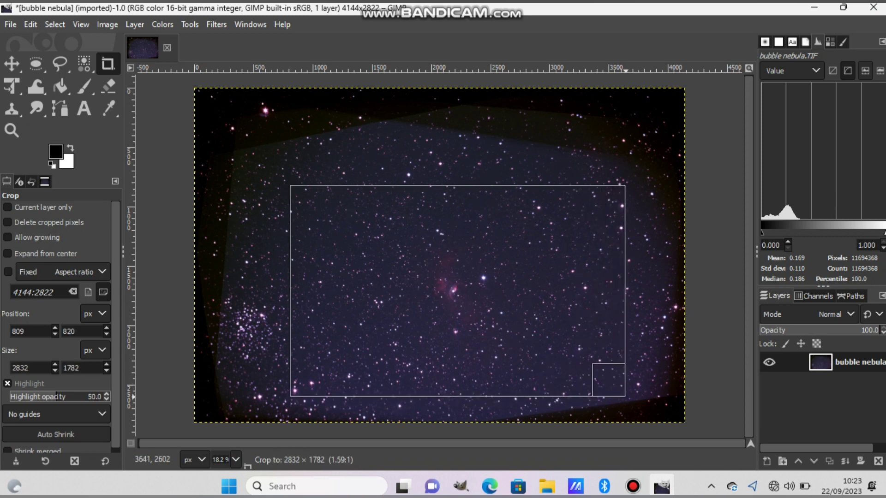
key(Return)
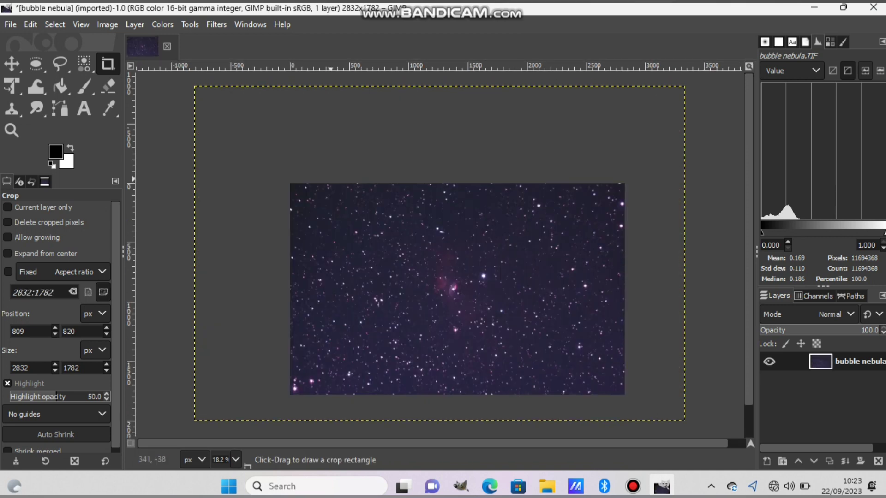
- Brighten the cropped image with Curves, raising the Value curve at about 46 input and 74 output
click(162, 24)
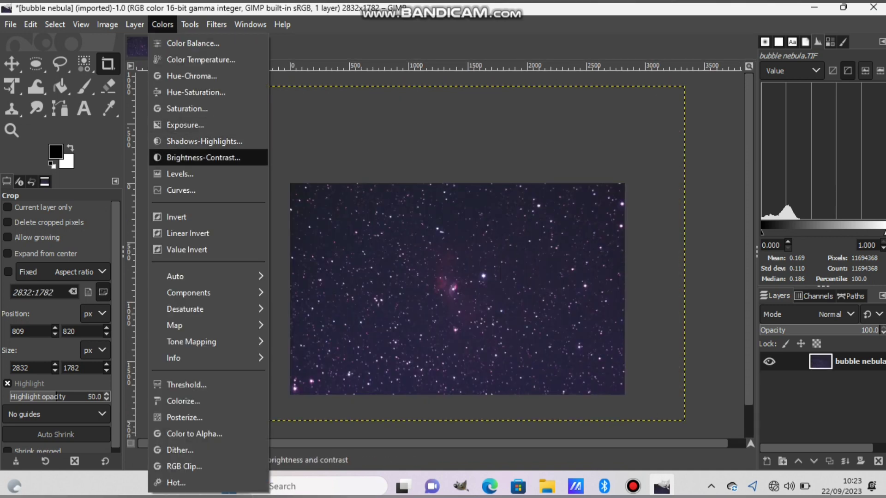
click(181, 190)
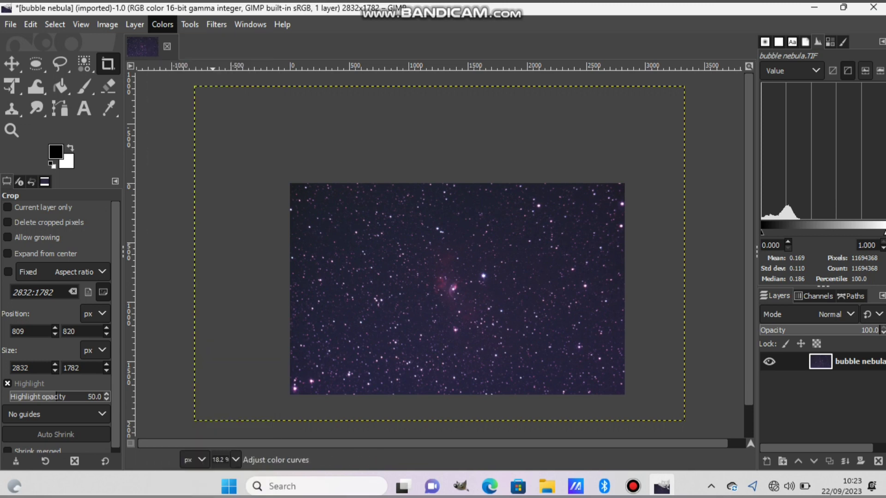
drag(766, 191, 764, 144)
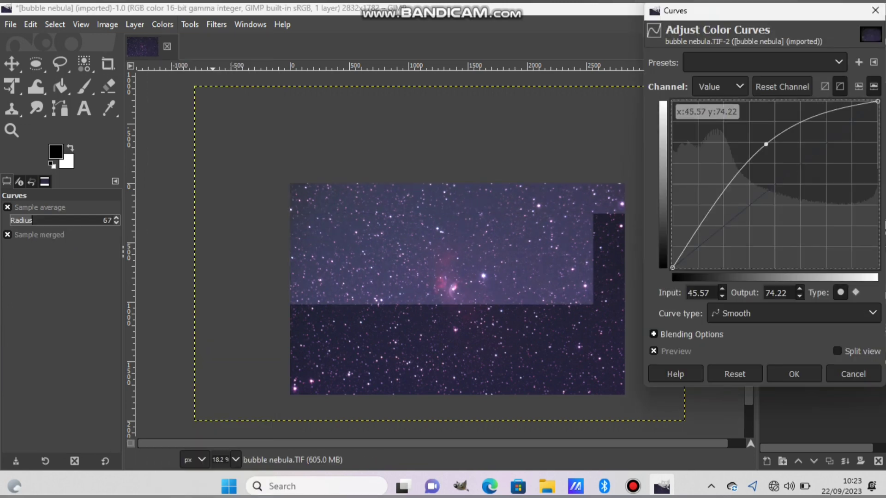
click(793, 373)
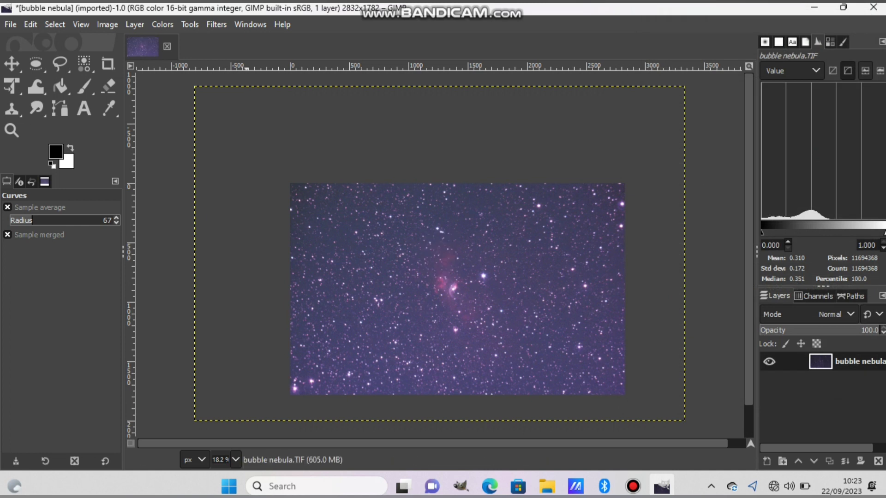
- Darken the cropped image's background with Levels, raising the black input point to about 10.4 for Value and 10.7 for Blue
click(162, 24)
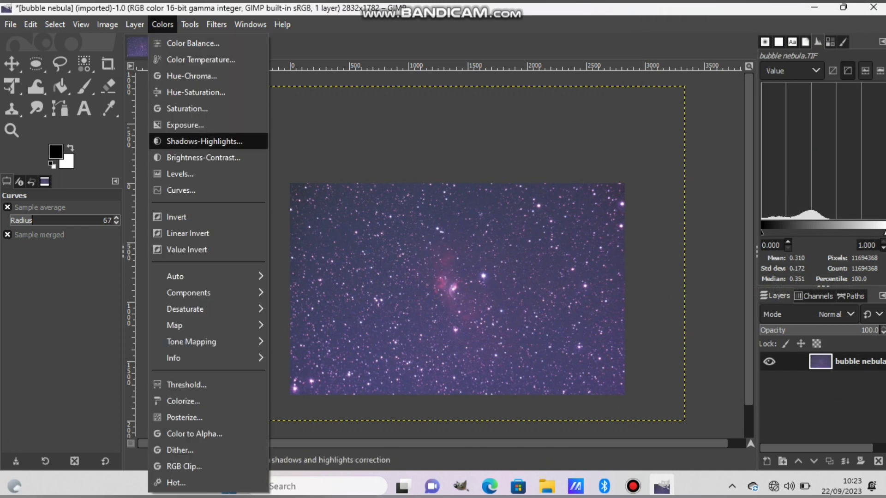
click(180, 173)
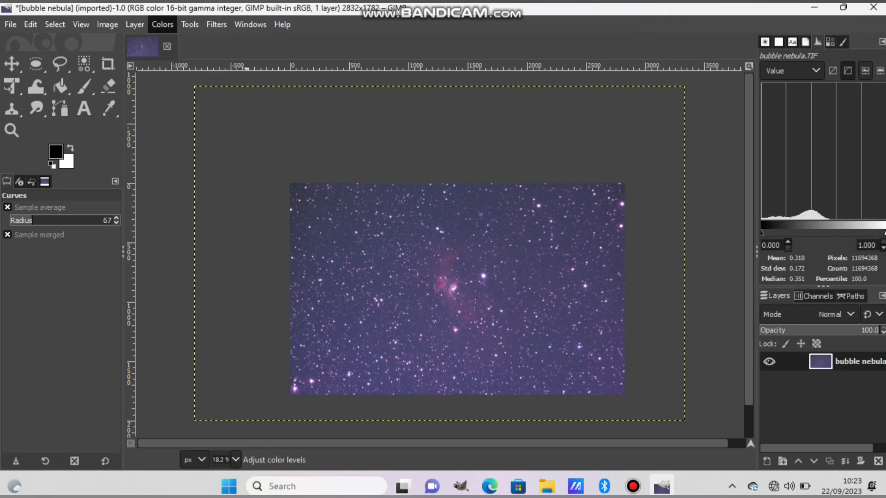
drag(636, 178, 657, 178)
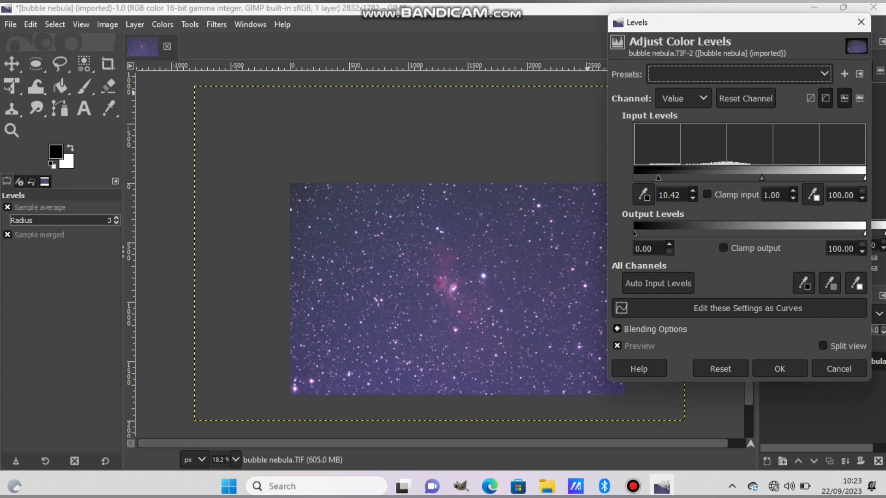
click(683, 98)
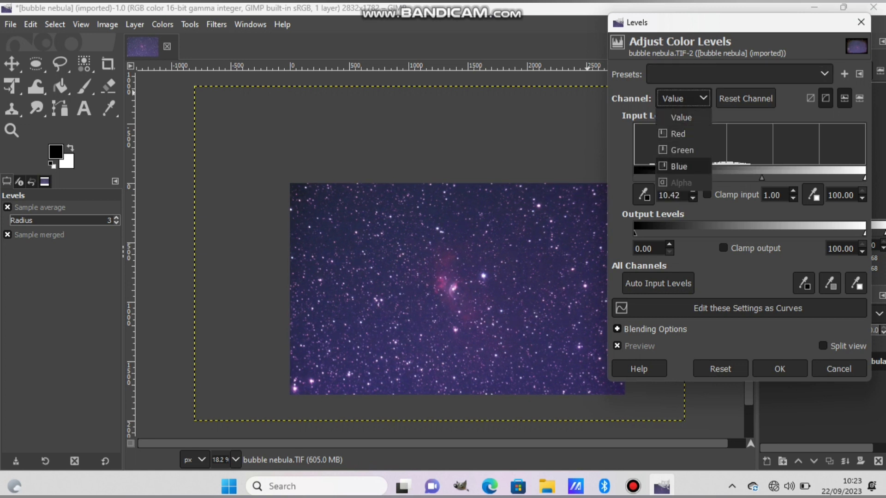
click(678, 166)
drag(634, 177, 659, 177)
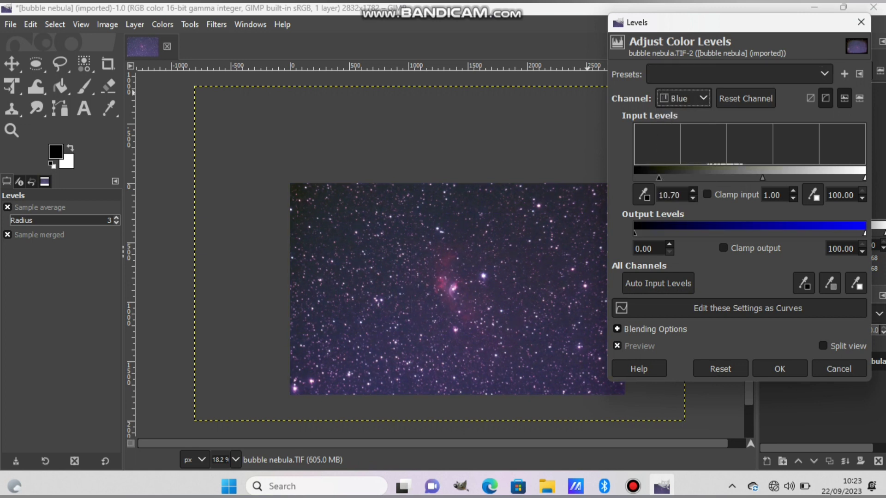
click(780, 368)
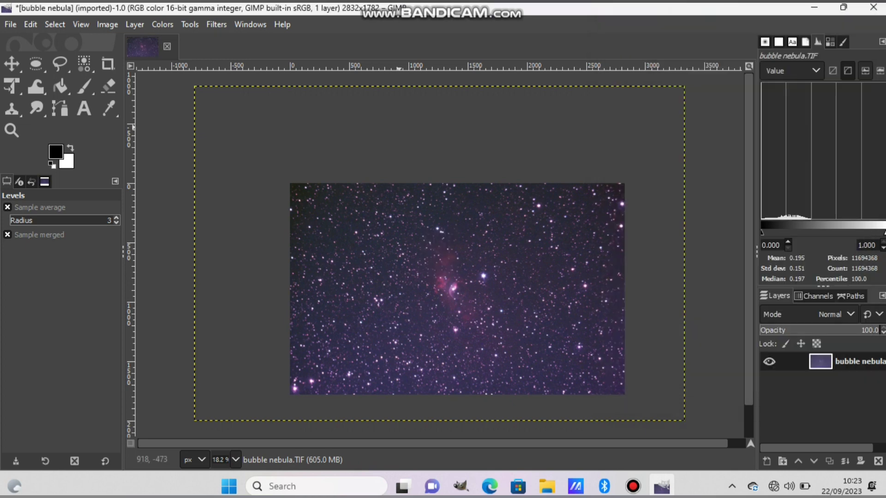
- Apply another Levels adjustment, raising only the Value channel's black input point to about 10.4
click(162, 24)
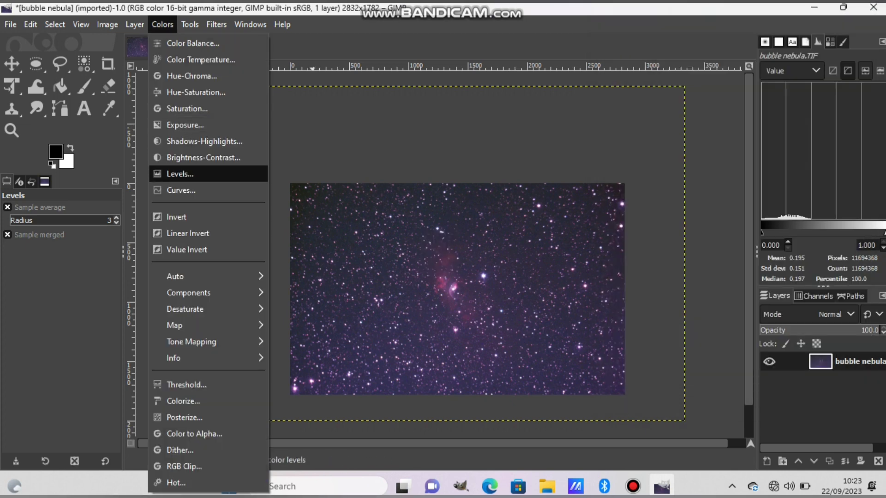
click(180, 172)
drag(635, 177, 658, 177)
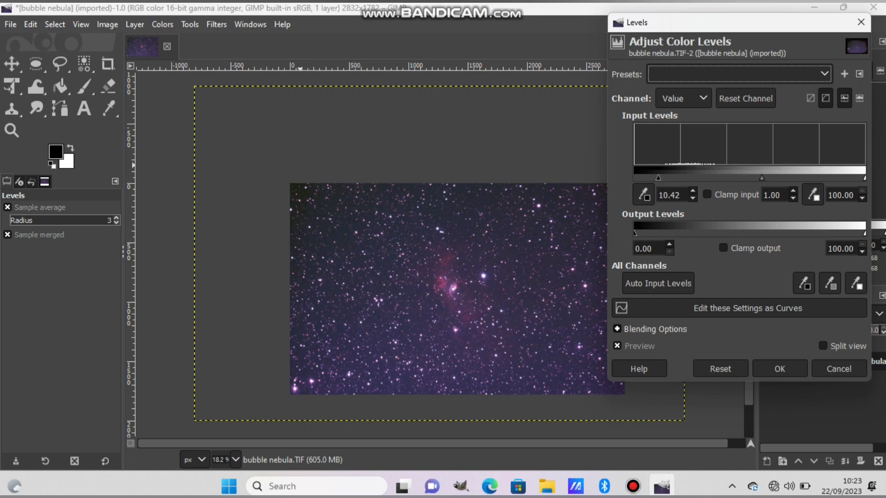
click(779, 368)
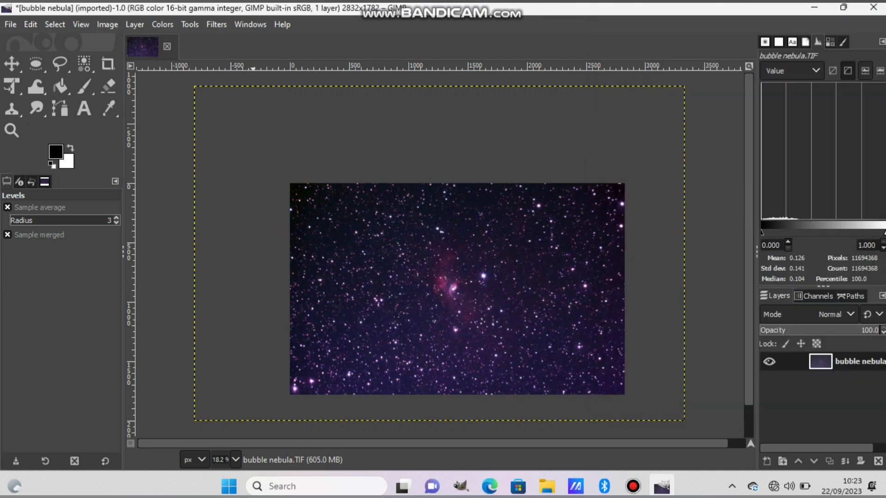
- Stretch the image once more with Curves, raising the Value curve at about 44 input and 66 output
click(163, 24)
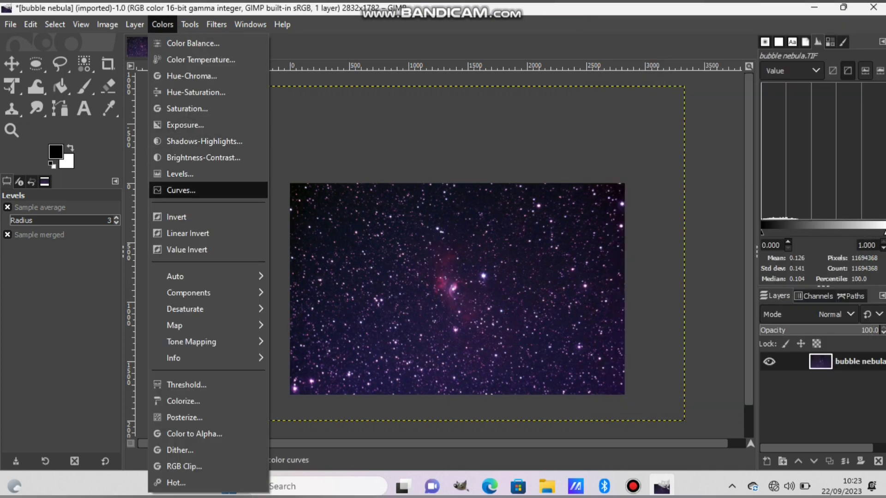
click(181, 190)
drag(762, 195, 762, 158)
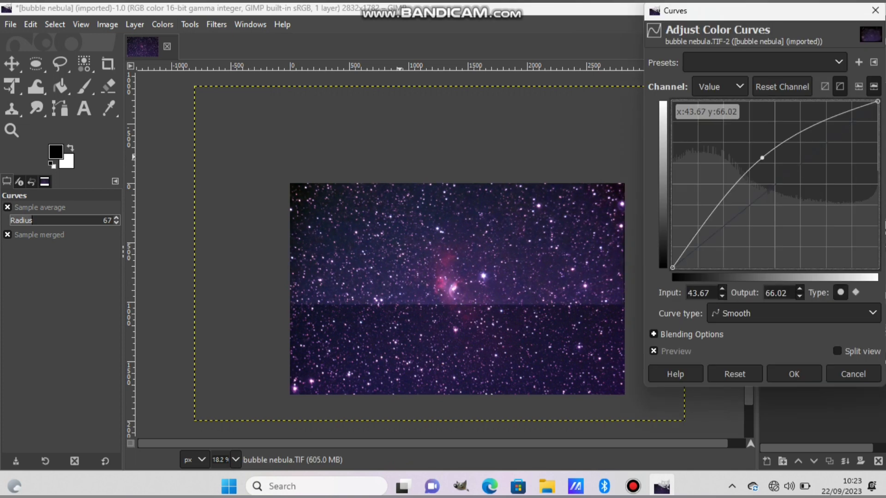
click(793, 373)
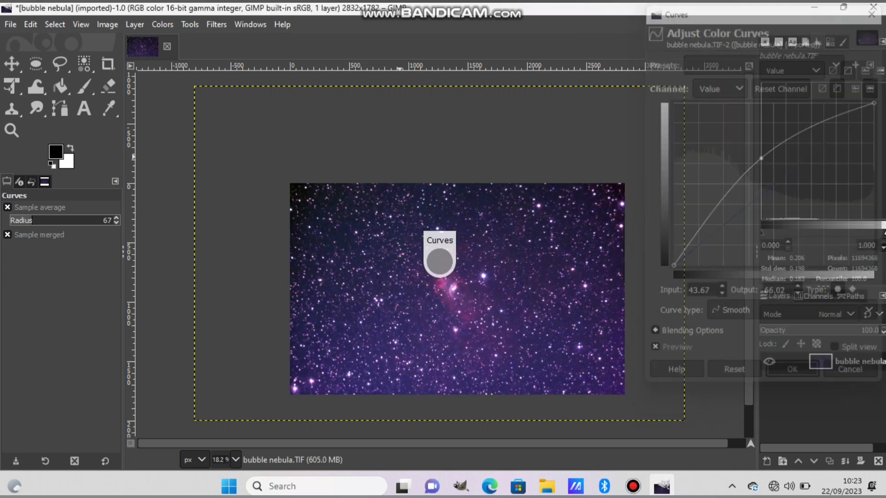
- Reduce the image's blue cast with a Levels adjustment, raising the Blue channel's black input point to about 14.65
click(162, 24)
click(181, 174)
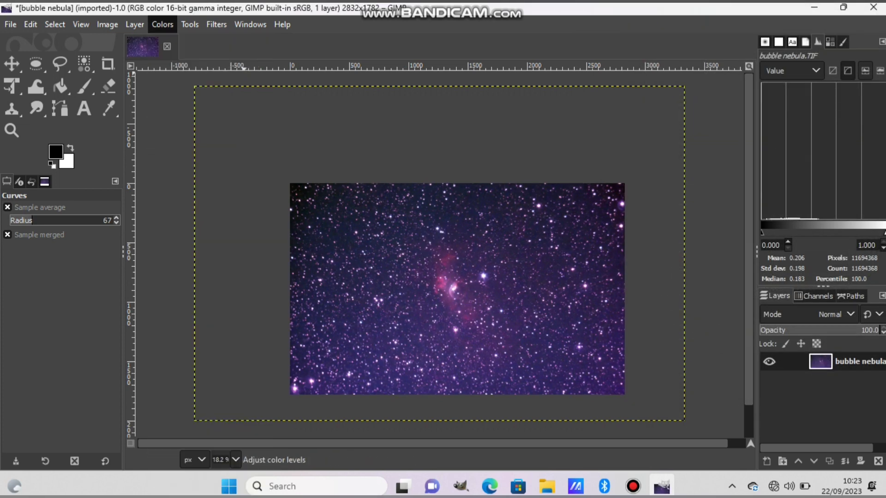
click(683, 98)
click(679, 166)
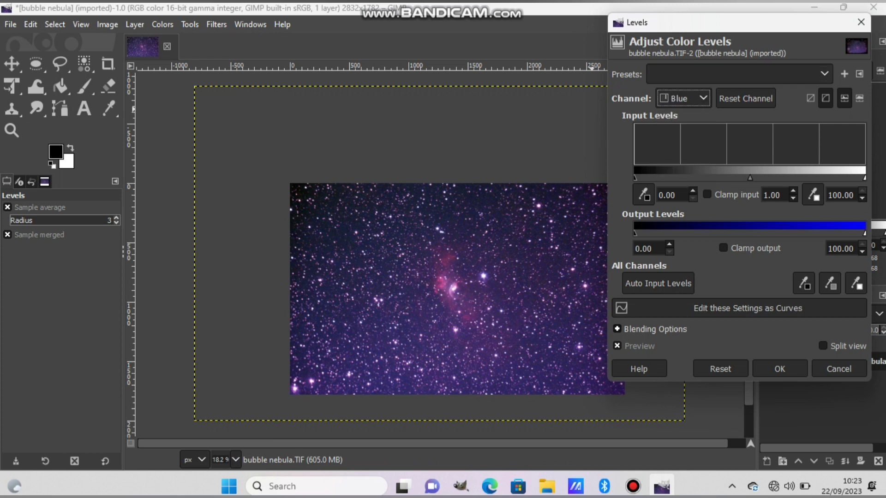
drag(635, 178, 667, 177)
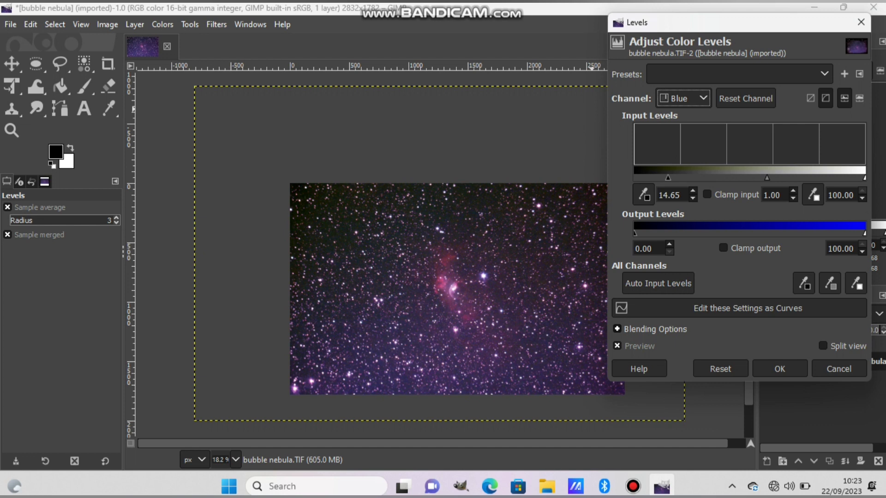
- Raise the Green channel's black input point to about 5.92 and the Red channel's slightly, and apply the Levels adjustment
click(682, 98)
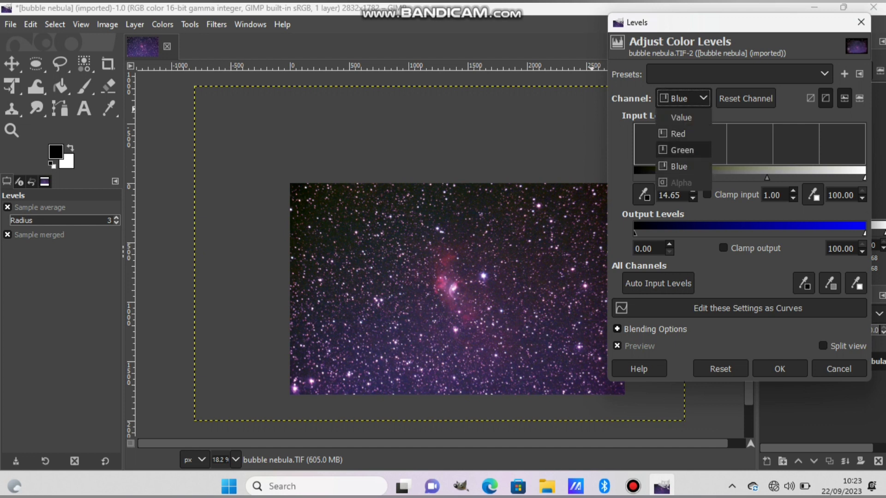
click(677, 149)
drag(634, 178, 647, 178)
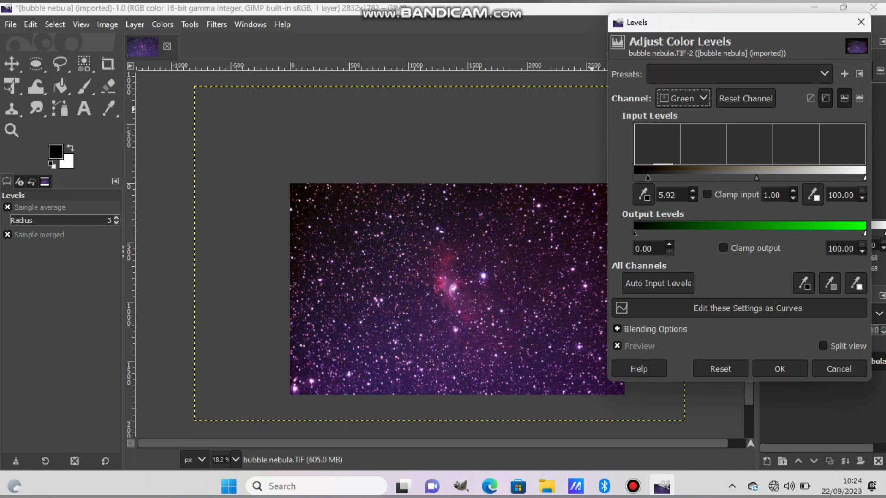
click(683, 98)
click(678, 133)
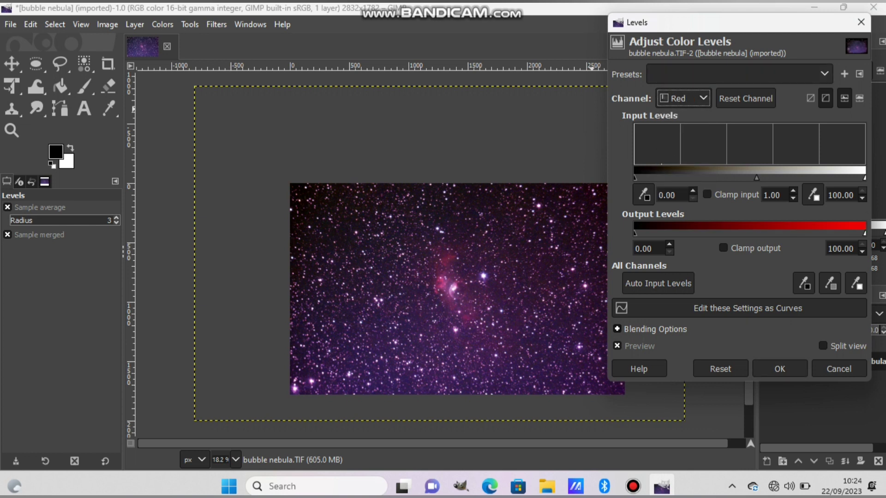
mouse_move(635, 177)
mouse_down()
mouse_move(650, 178)
mouse_move(641, 178)
mouse_up()
click(780, 368)
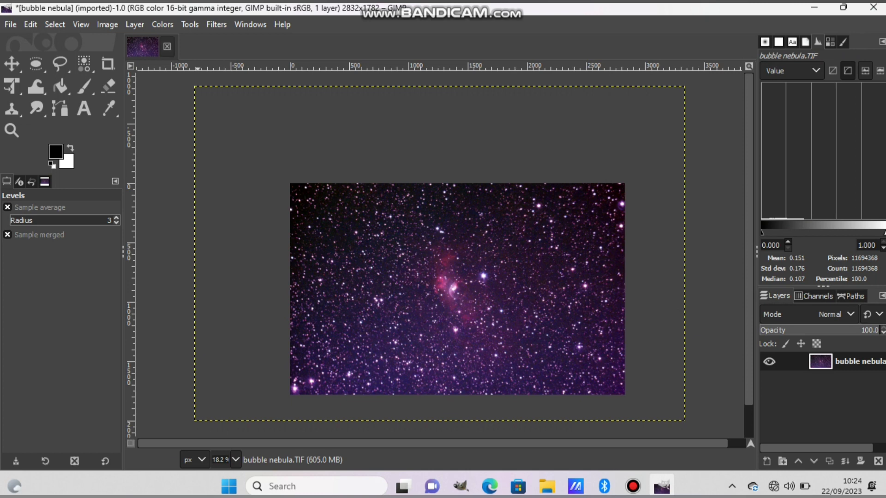
- Apply a Shadows-Highlights correction with Shadows at about 33.5 and Highlights at about -3.7
click(163, 24)
click(204, 141)
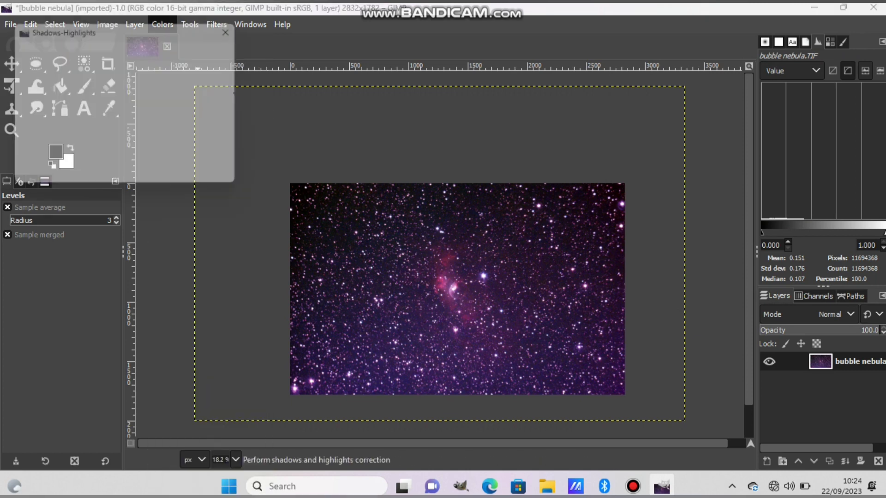
mouse_move(198, 114)
mouse_down()
mouse_move(214, 113)
mouse_move(188, 113)
mouse_move(213, 112)
mouse_up()
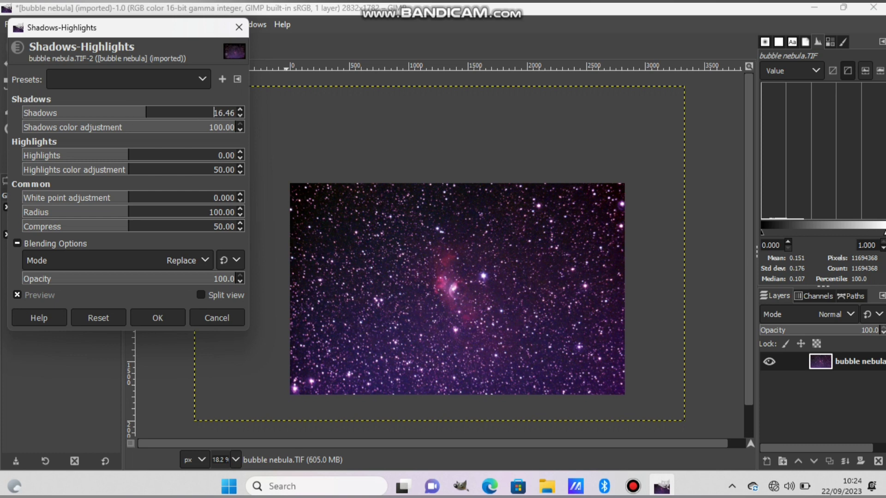
drag(211, 155, 214, 155)
drag(214, 112, 216, 113)
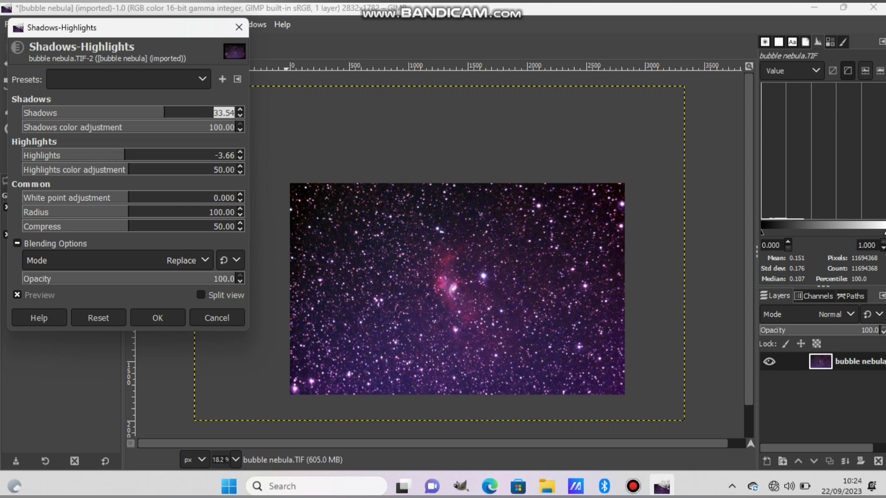
click(157, 318)
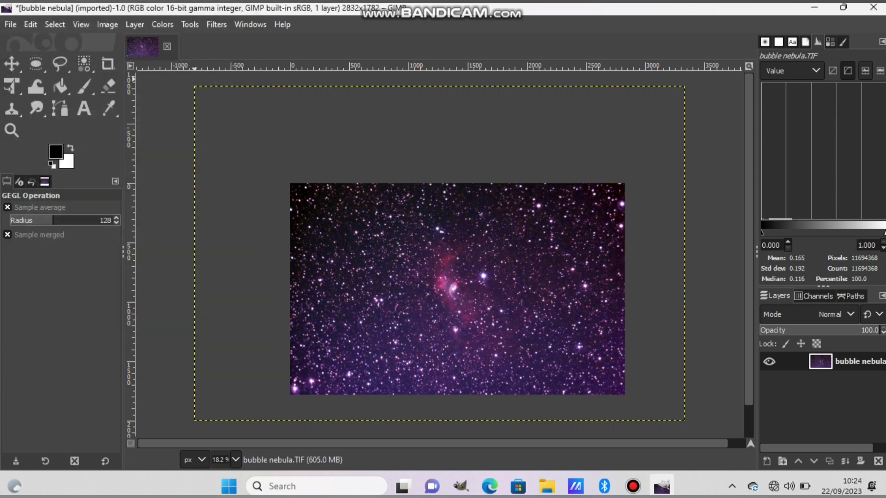
- Brighten the image slightly with Curves, raising the Value curve at about 53 input and 62 output
click(162, 24)
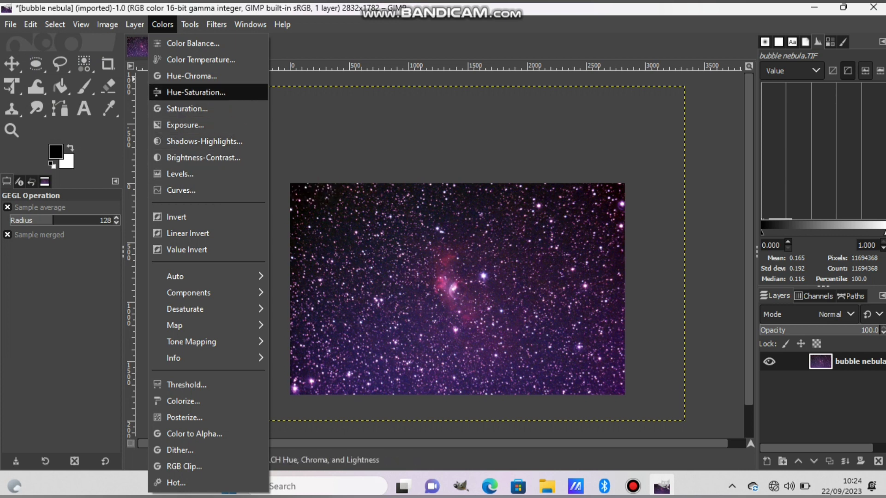
key(Escape)
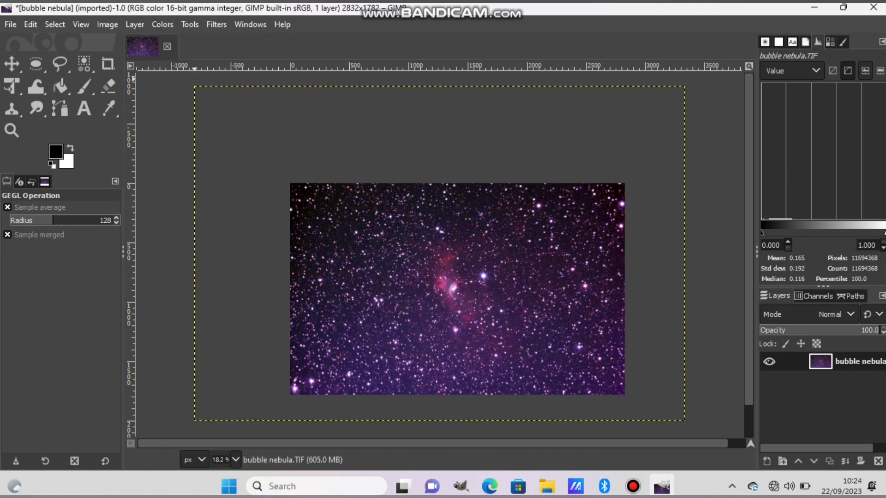
click(162, 24)
click(180, 190)
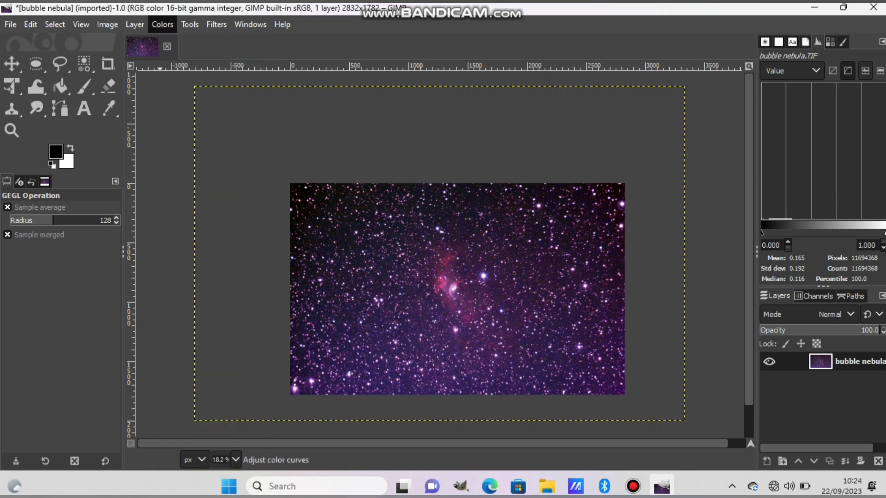
drag(763, 194, 781, 164)
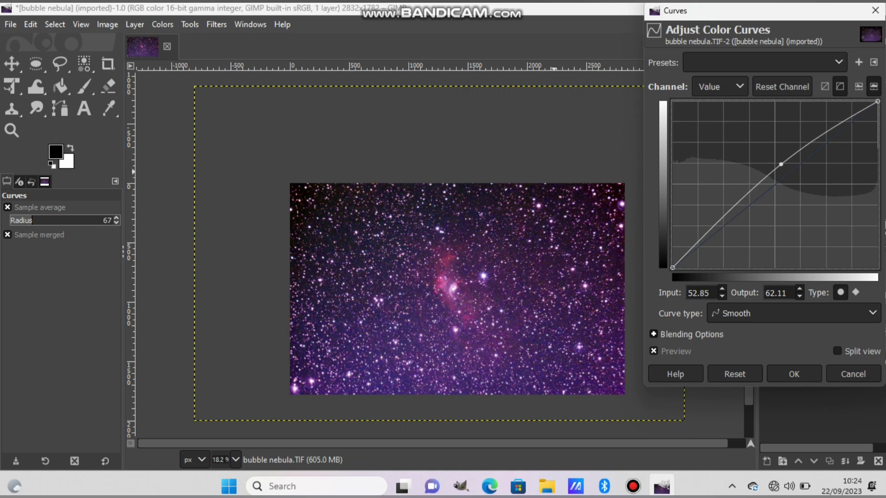
click(794, 374)
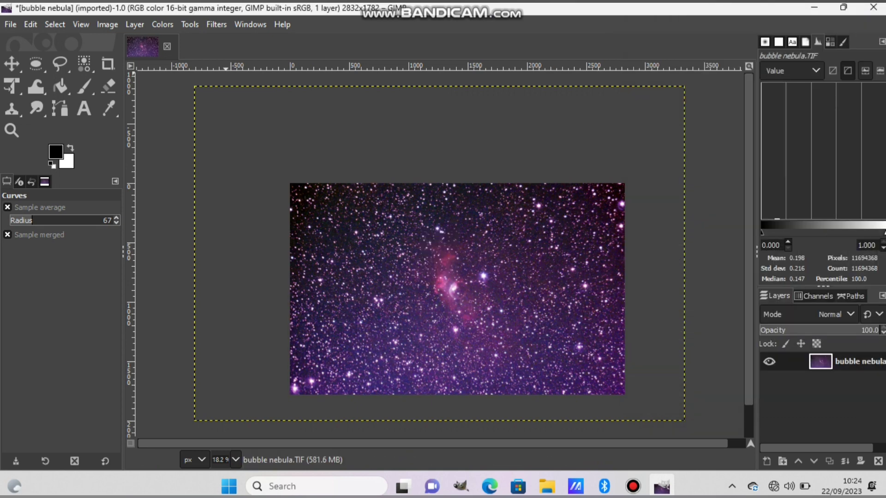
- Export the edited image over the original bubble nebula.TIF and minimize the editor
click(10, 24)
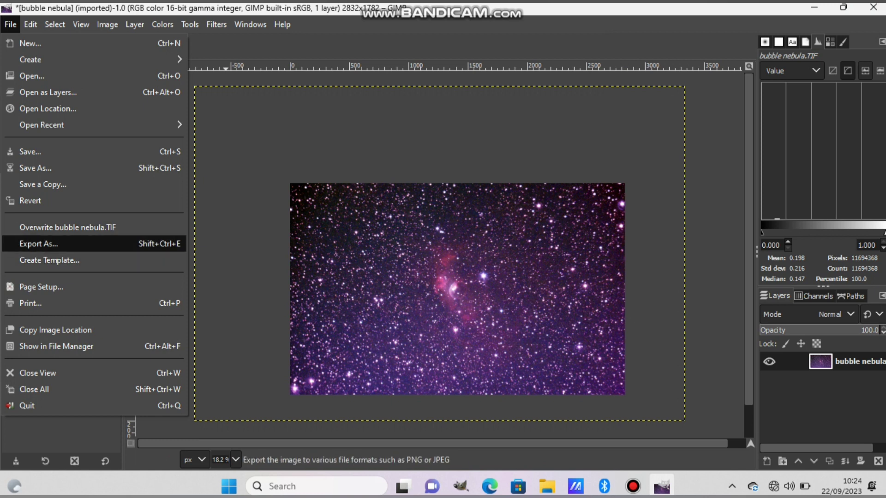
click(68, 227)
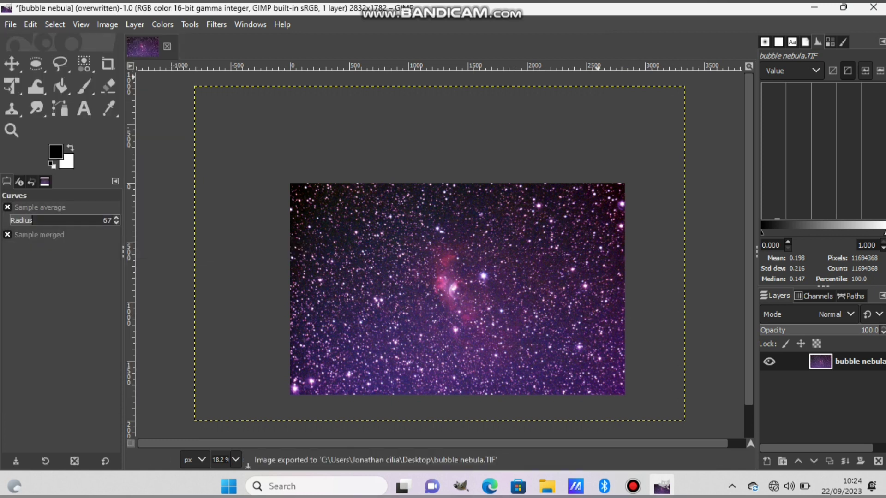
click(814, 8)
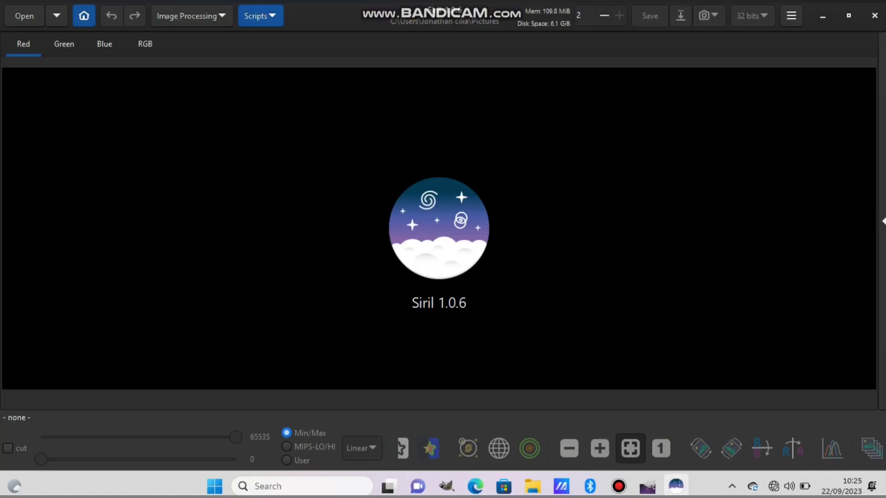
- Load the bubble nebula TIFF from the desktop into Siril and maximize its window
drag(444, 14, 812, 32)
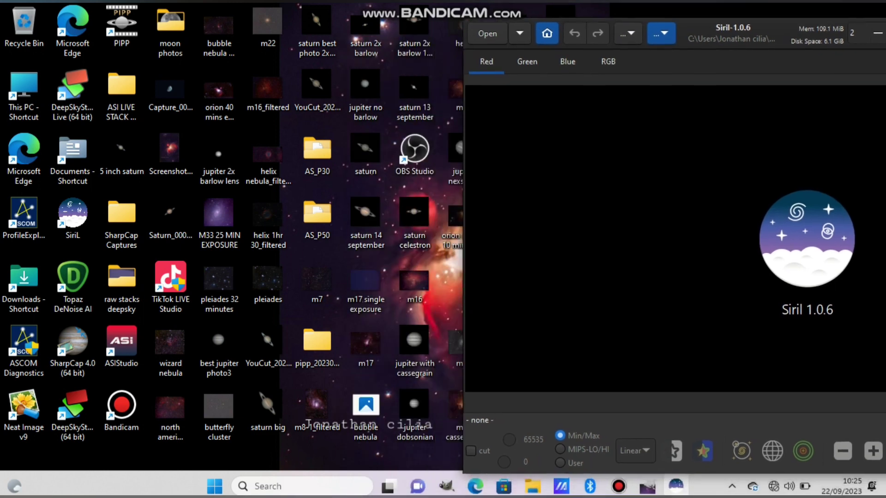
drag(365, 411, 646, 240)
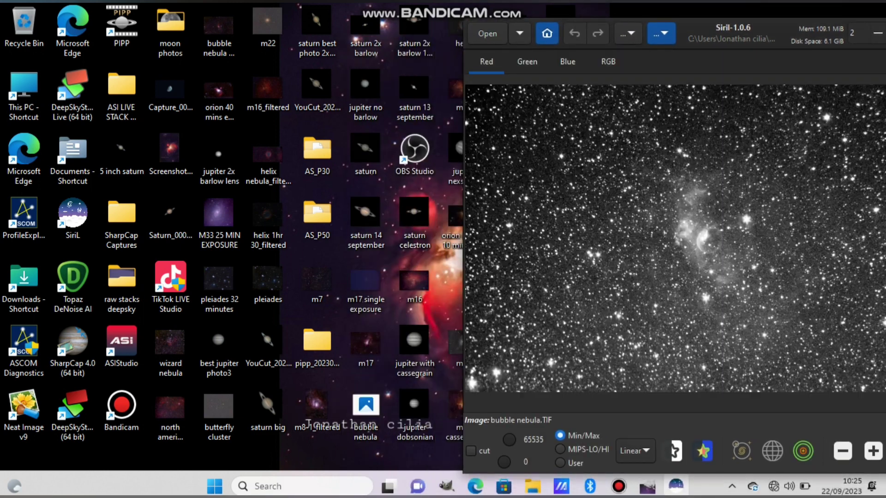
double_click(733, 32)
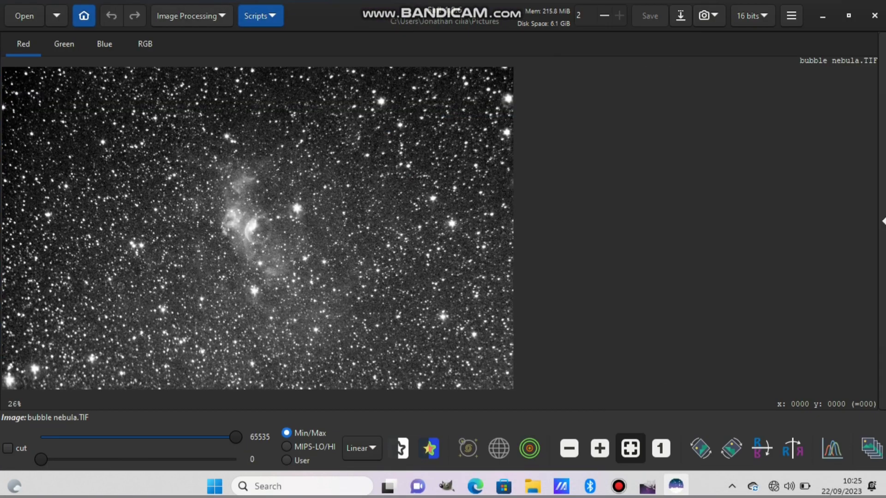
- Start a Background Extraction and generate a sample grid with 8 samples per line
click(191, 16)
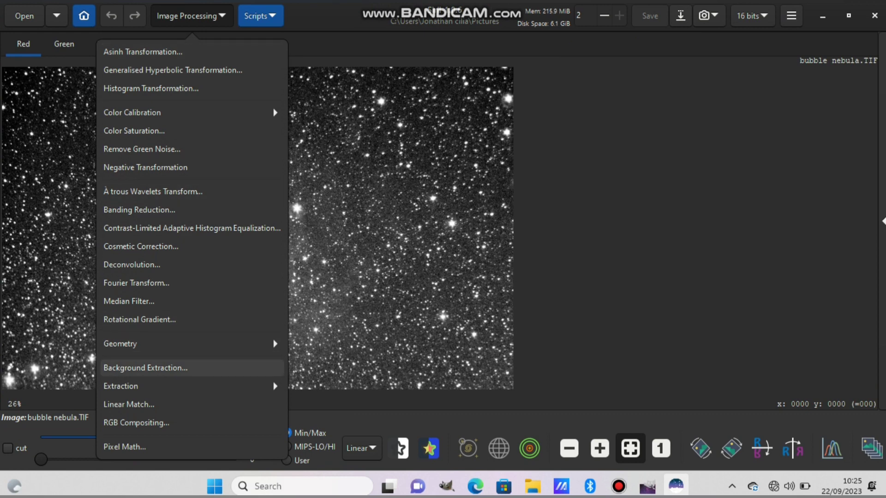
click(146, 368)
drag(365, 160, 337, 159)
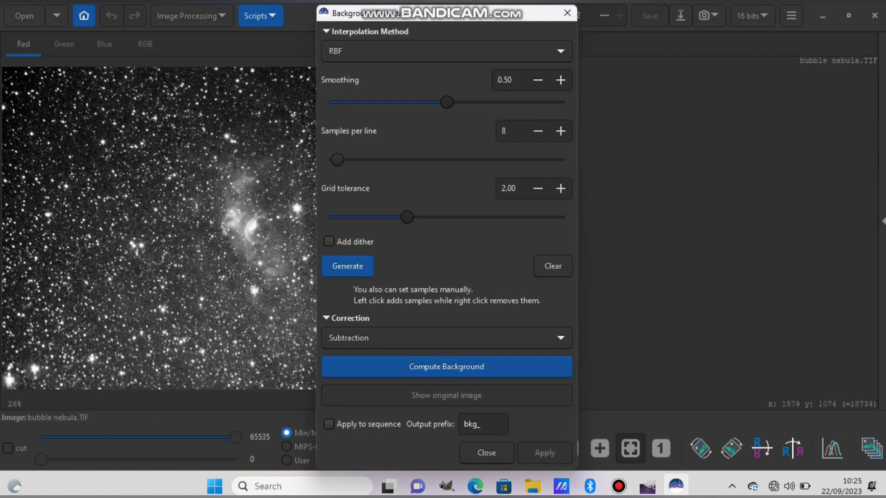
click(347, 267)
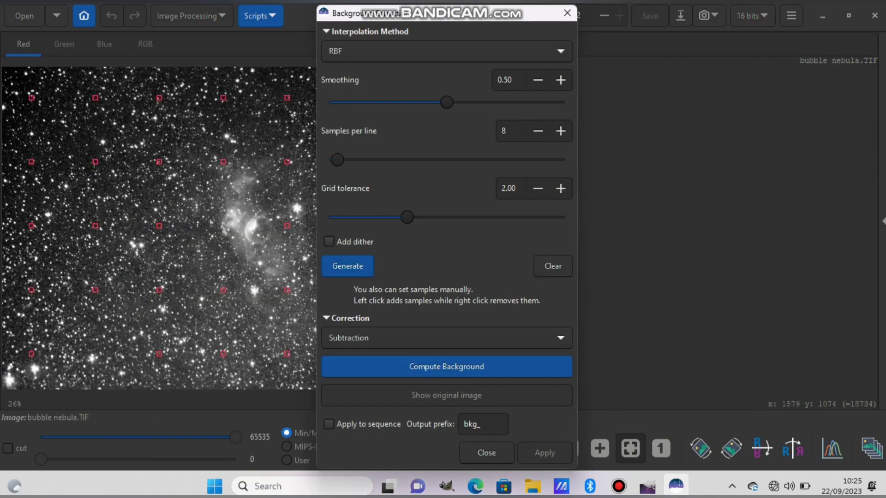
- Remove the background samples on and around the nebula and add three replacement samples on darker sky nearby
drag(446, 13, 755, 22)
right_click(287, 226)
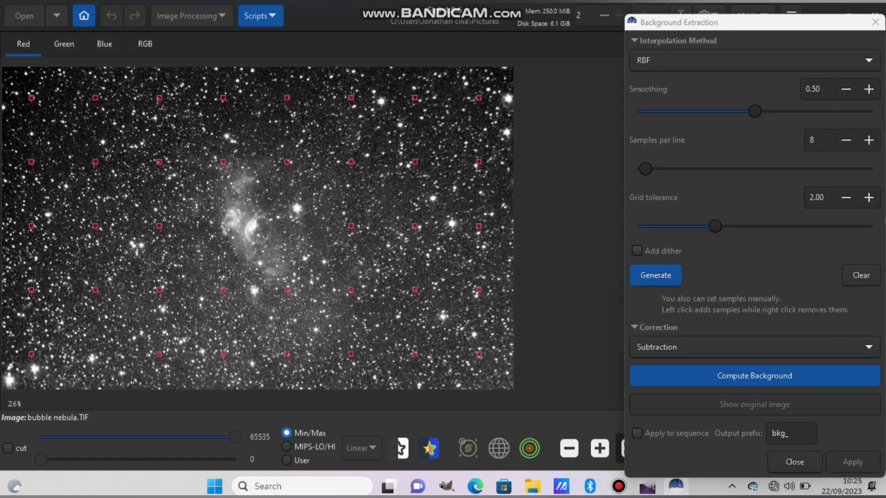
right_click(224, 162)
right_click(287, 161)
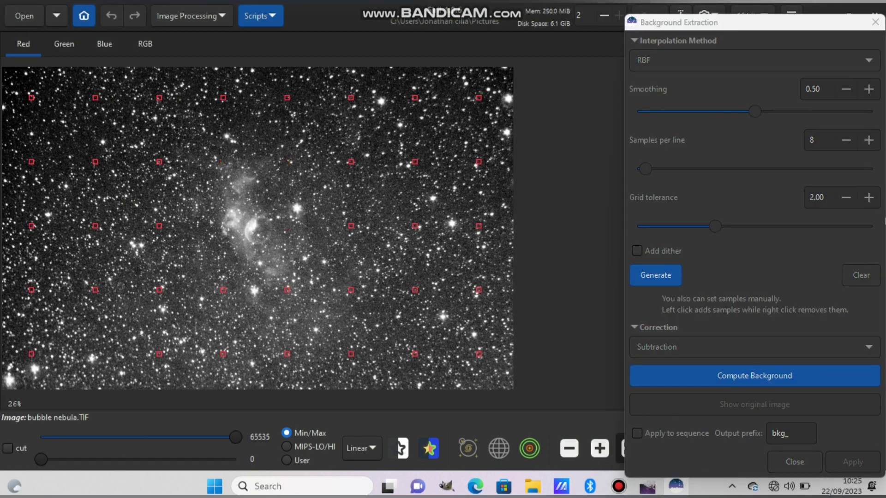
click(317, 159)
right_click(287, 290)
click(209, 326)
right_click(351, 290)
click(380, 307)
- Compute and apply the background extraction with Subtraction correction, and show the RGB composite
click(754, 376)
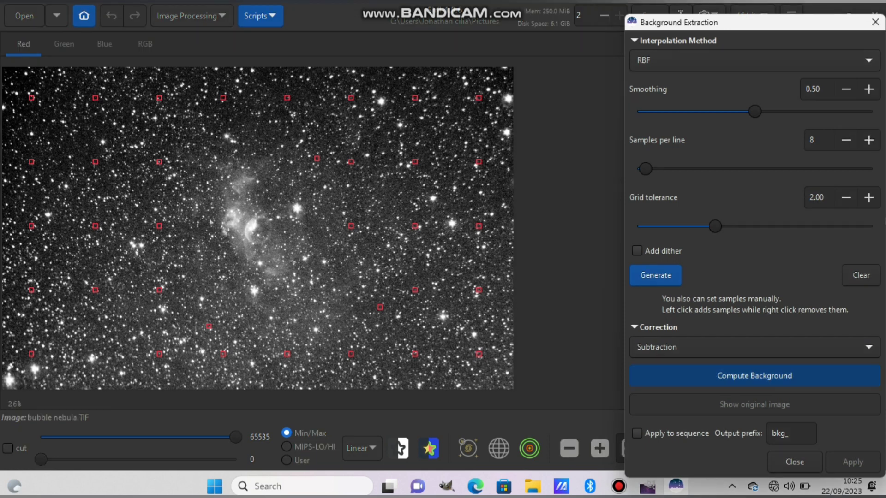
click(852, 462)
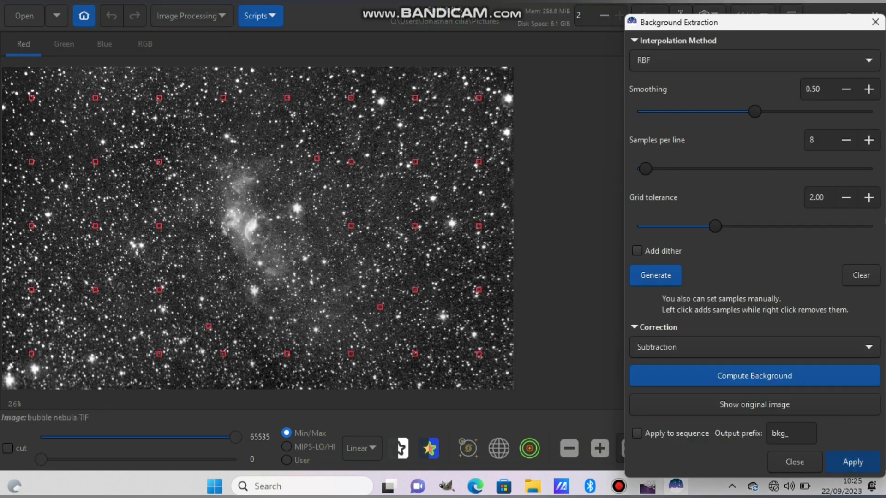
click(145, 44)
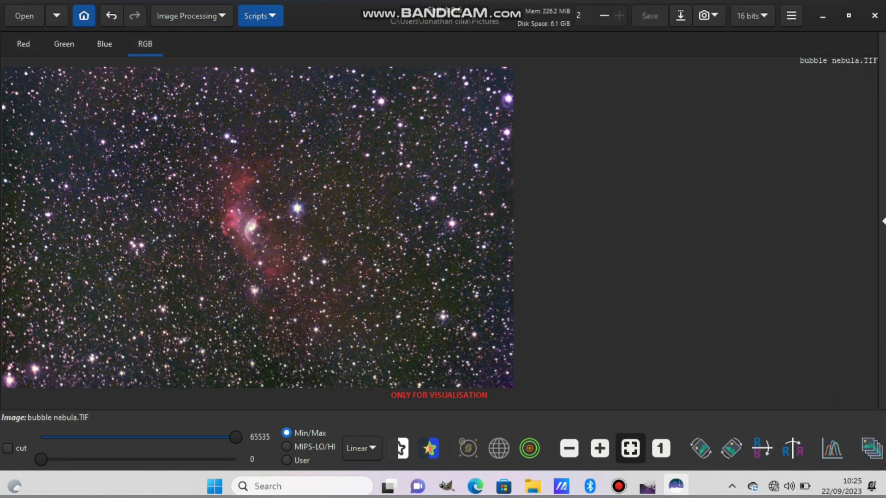
- Remove green noise from the image with the Average Neutral protection method and lightness preserved
click(190, 16)
click(141, 149)
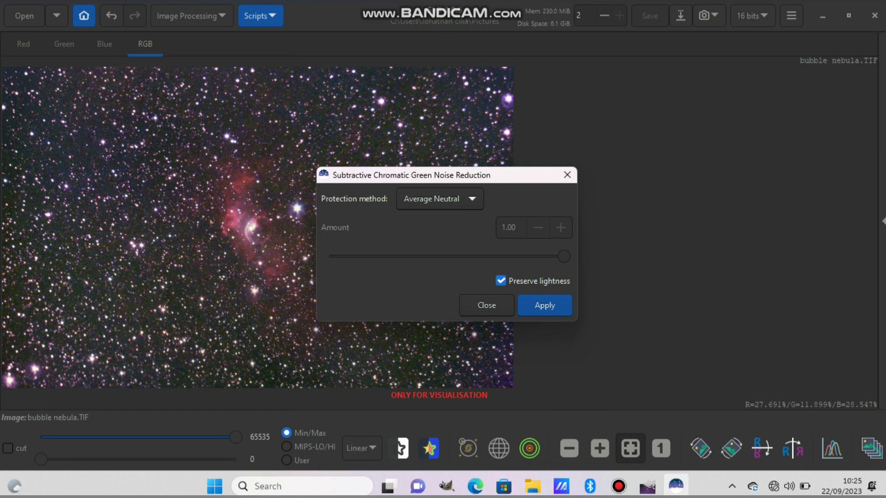
click(567, 174)
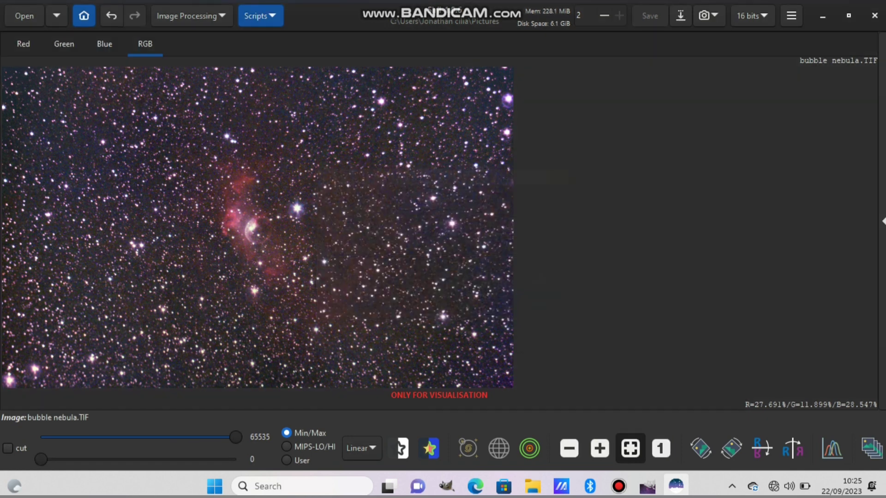
- Save the processed image to the Desktop as bubble nebula.TIF, replacing the existing file
click(680, 16)
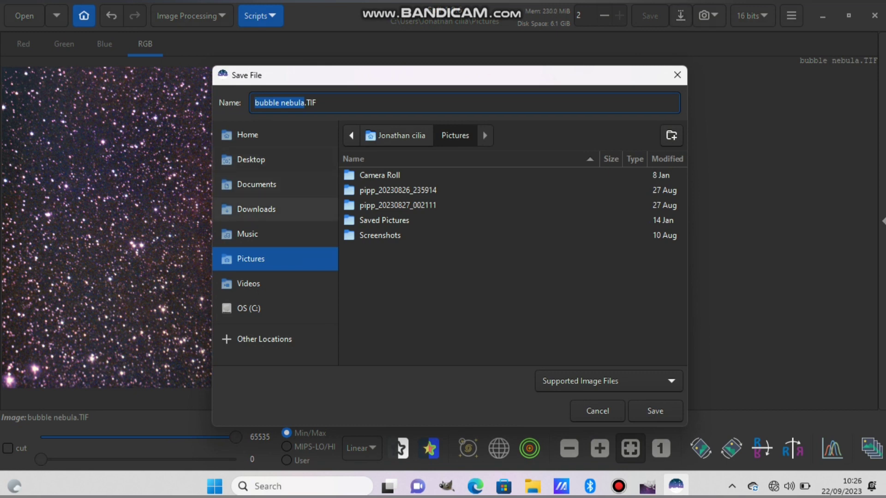
click(274, 160)
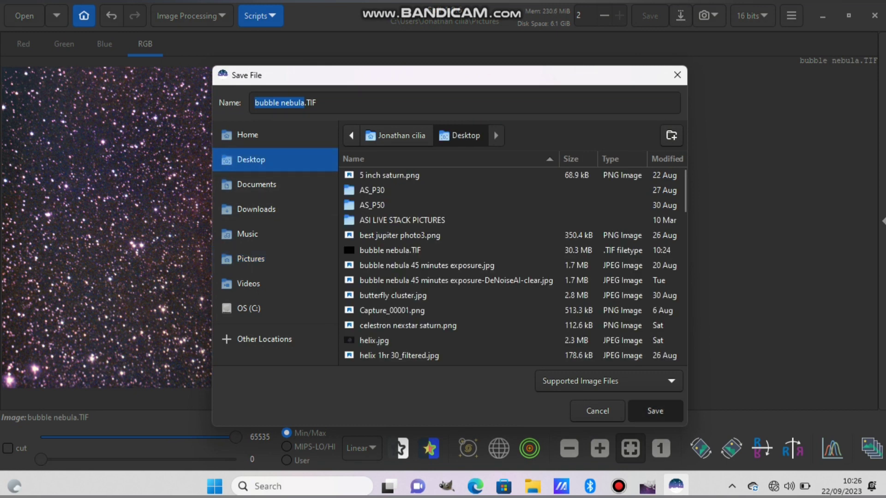
click(655, 411)
key(Return)
key(Return)
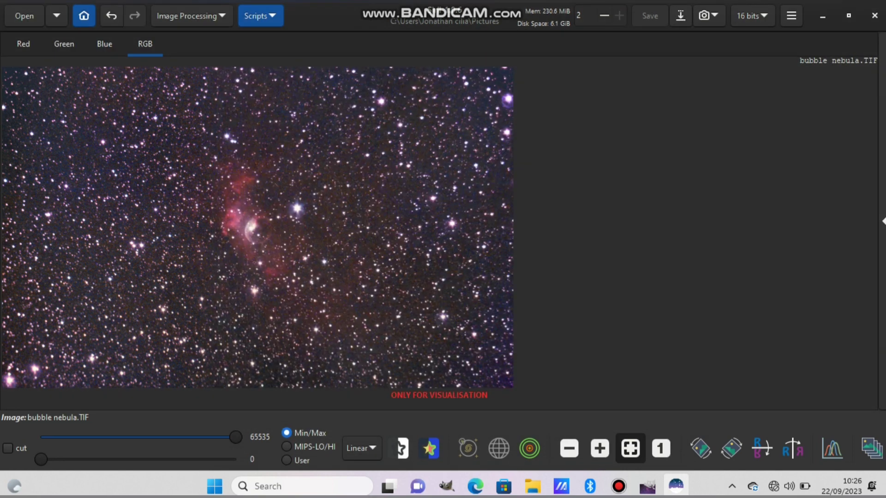
- Close Siril, switch to GIMP and close the old bubble nebula image, discarding its changes
click(874, 15)
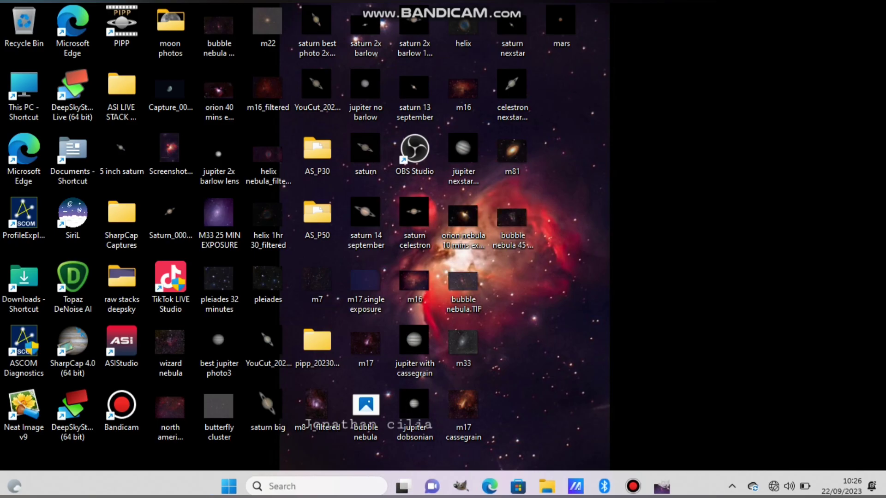
click(661, 486)
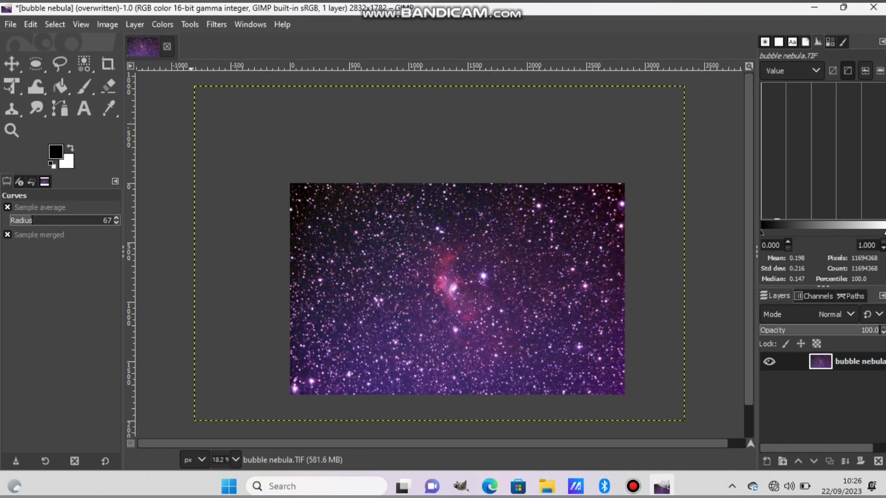
click(167, 46)
click(468, 325)
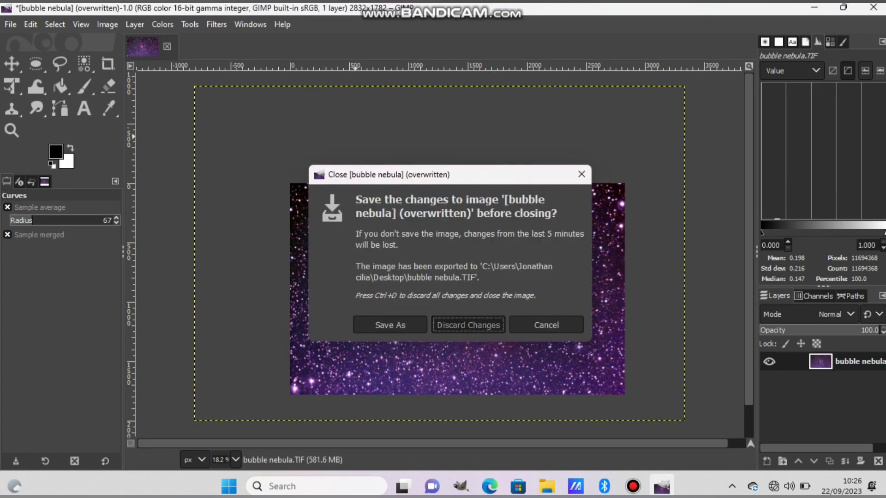
- Close the outdated bubble nebula image, move the GIMP window aside and open the Siril-processed bubble nebula.TIF from the desktop
drag(161, 10, 634, 25)
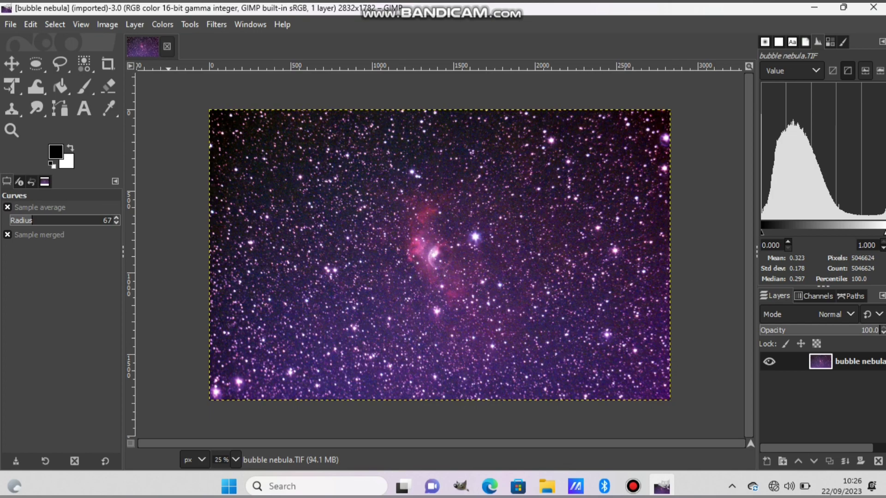
click(167, 46)
drag(387, 7, 778, 25)
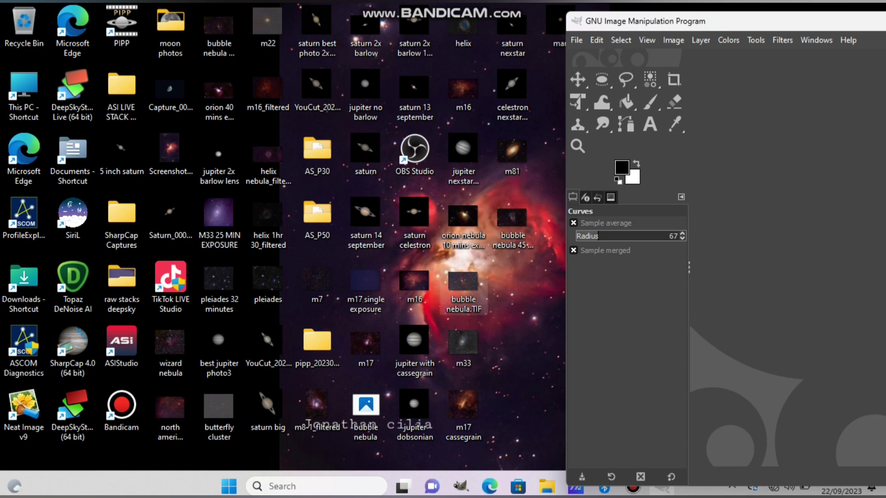
double_click(463, 282)
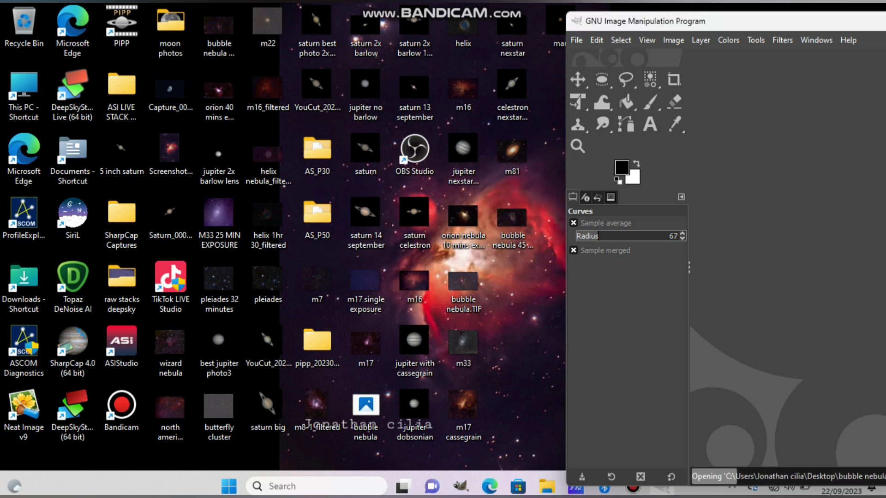
key(Return)
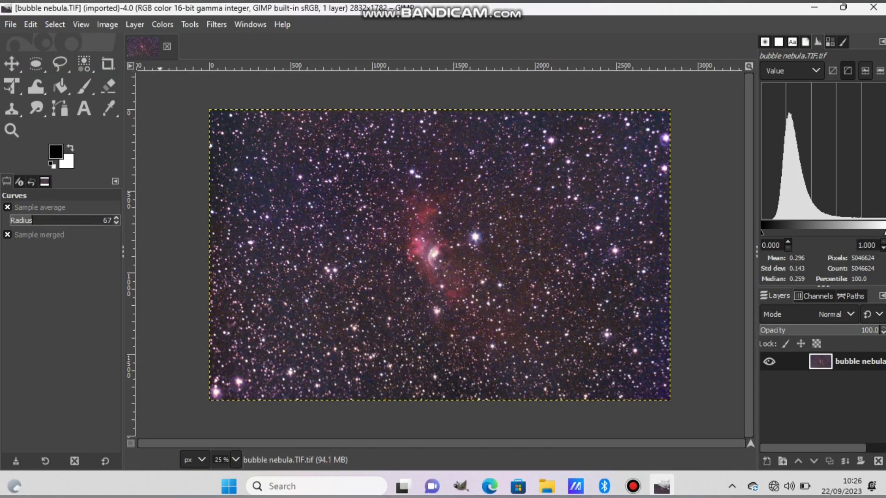
- Start a Levels adjustment on the image and raise the green channel's black input level slightly
click(162, 24)
click(167, 171)
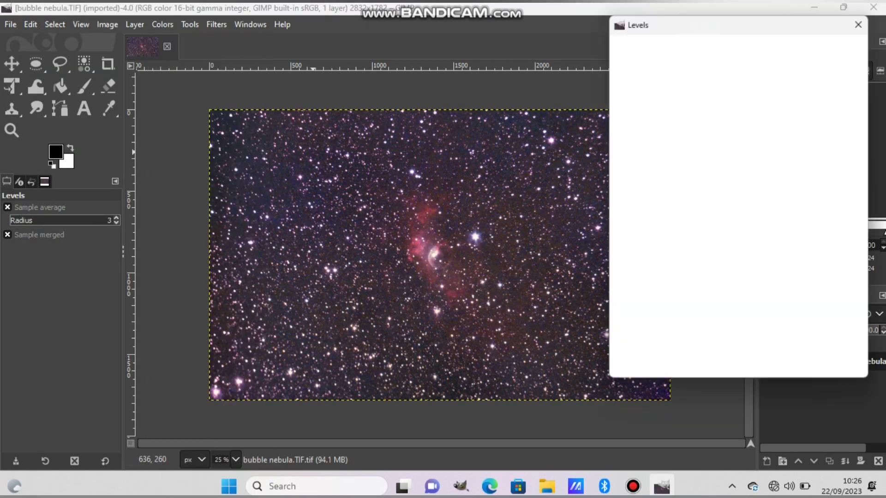
click(683, 99)
click(681, 150)
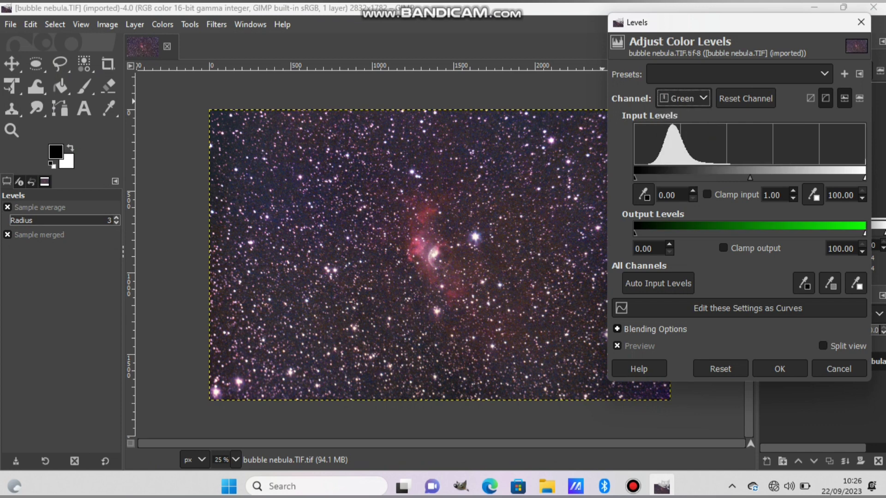
drag(635, 177, 645, 177)
- Raise the black input levels of the red and blue channels, moving blue further than red
click(683, 98)
click(678, 135)
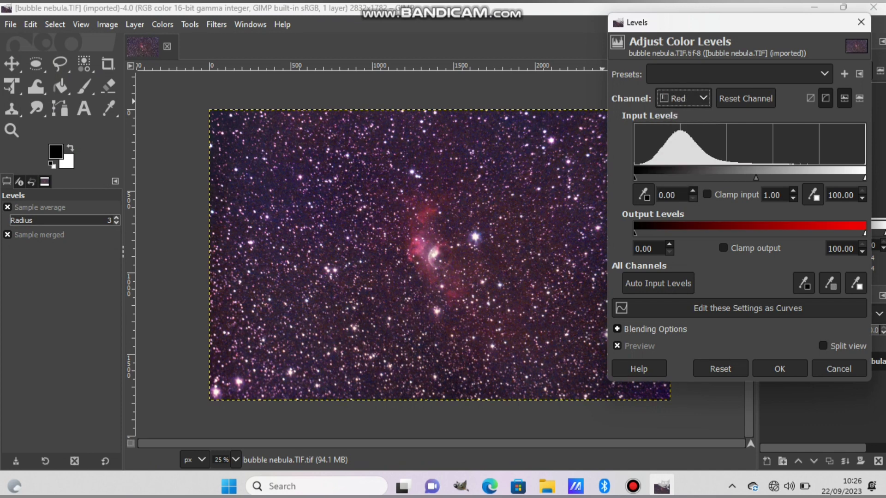
drag(635, 178, 639, 177)
click(683, 99)
click(677, 164)
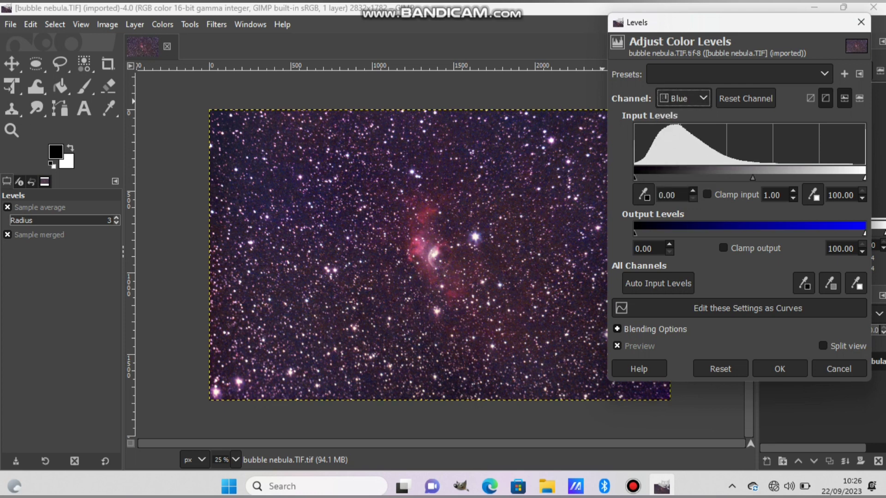
drag(635, 178, 651, 178)
- Set the Value channel's black input level to about 8.45 and apply the Levels adjustment
click(683, 98)
click(678, 117)
drag(635, 178, 653, 177)
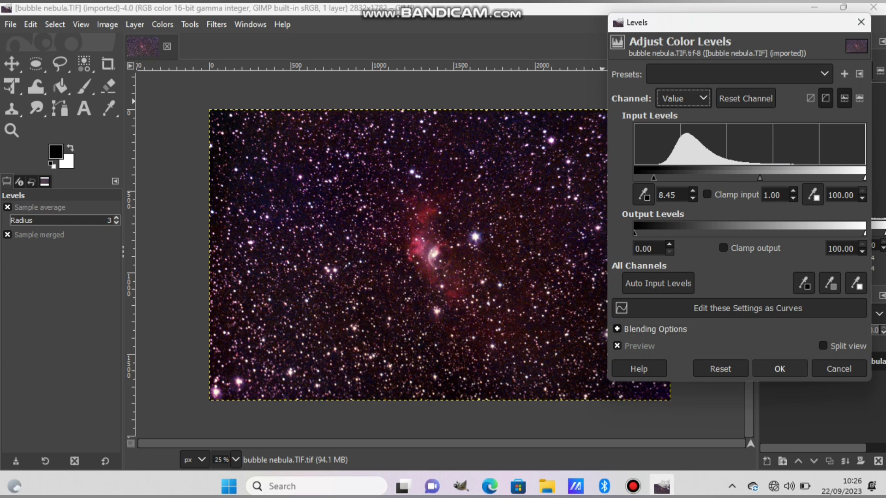
click(779, 369)
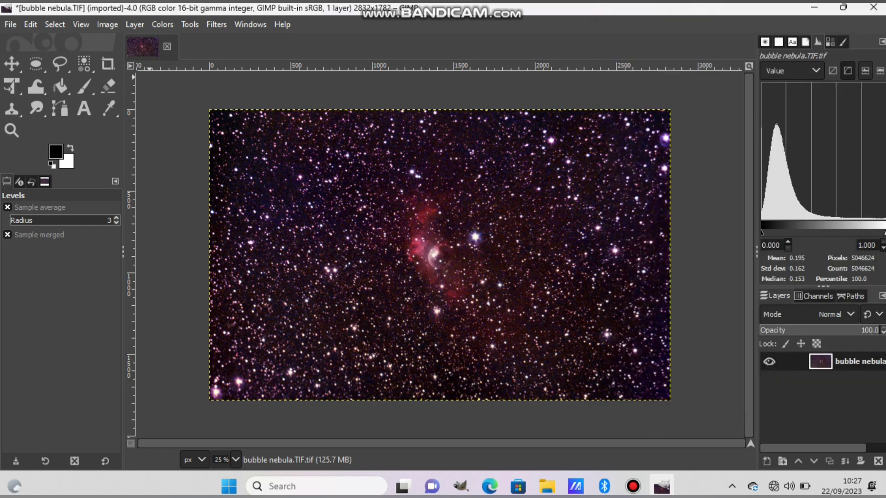
- Start a second Levels adjustment and raise the blue channel's black input level to reduce the blue background
click(162, 24)
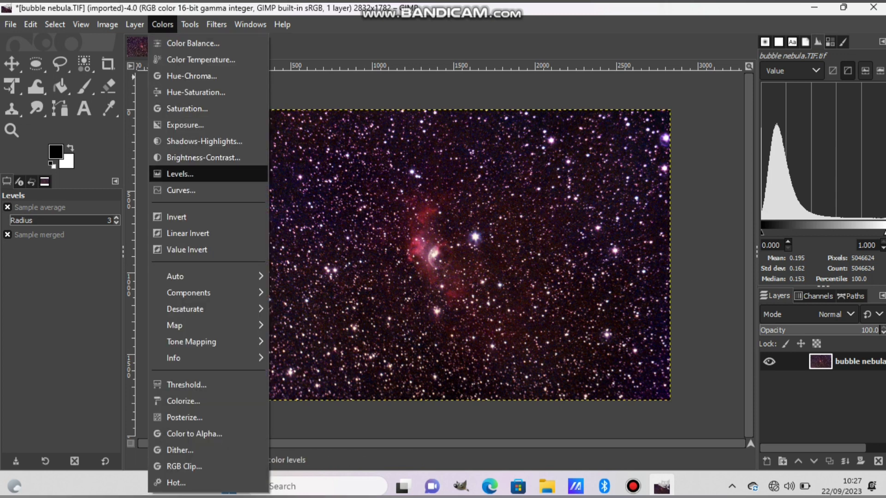
click(168, 173)
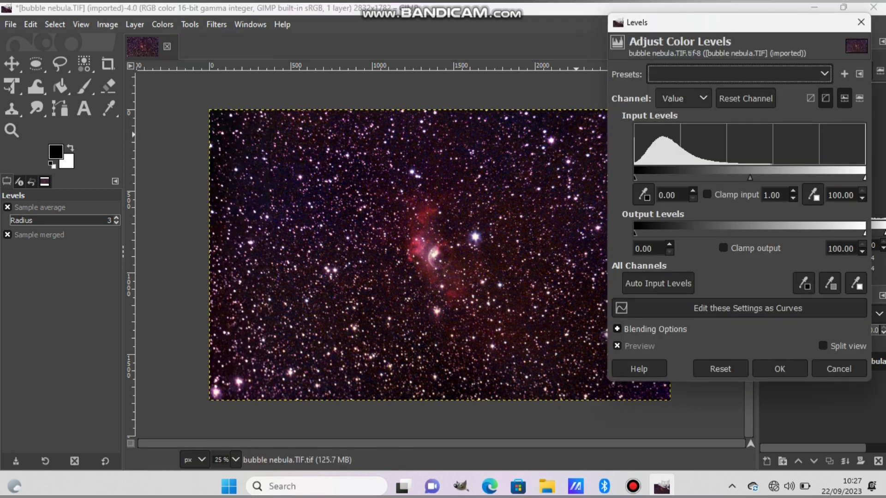
click(683, 98)
click(678, 166)
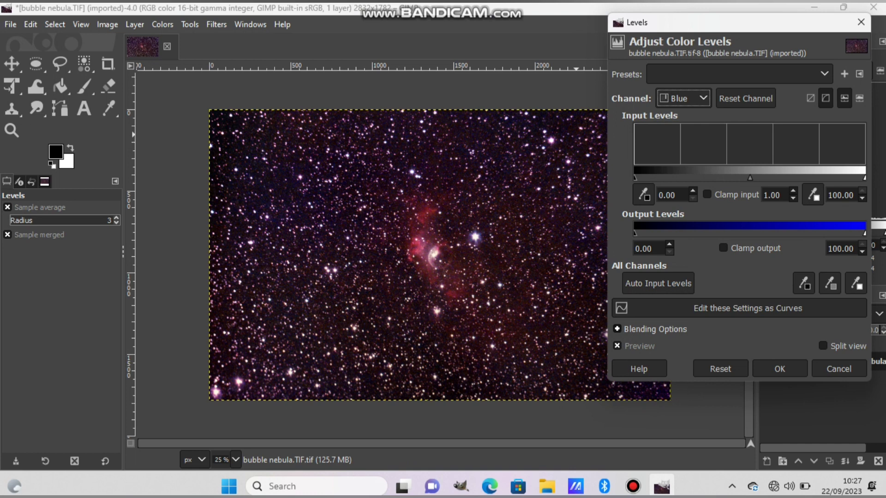
mouse_move(635, 177)
mouse_down()
mouse_move(680, 177)
mouse_move(655, 177)
mouse_up()
- Set the green channel's black input level to about 3.10 and apply the Levels adjustment
click(683, 98)
click(683, 132)
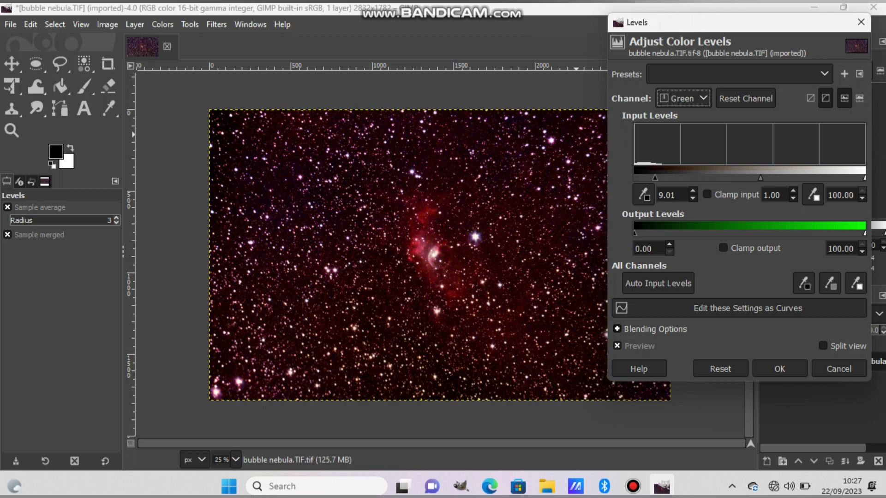
drag(654, 177, 641, 177)
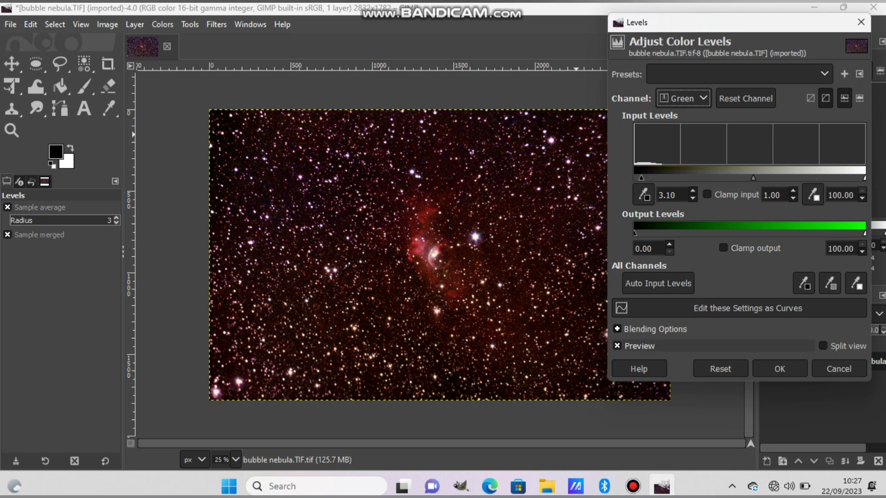
click(780, 368)
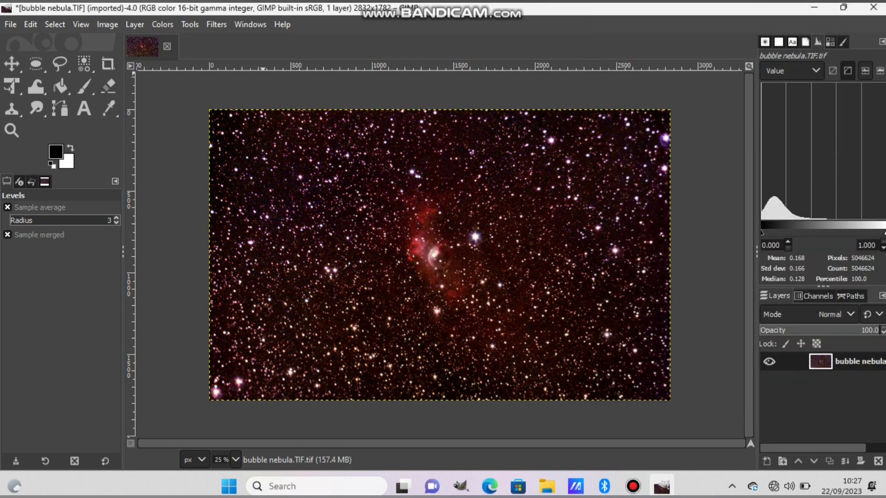
- Start exporting the image to the Desktop and name the file bubble nebula.jpg
click(10, 24)
click(39, 243)
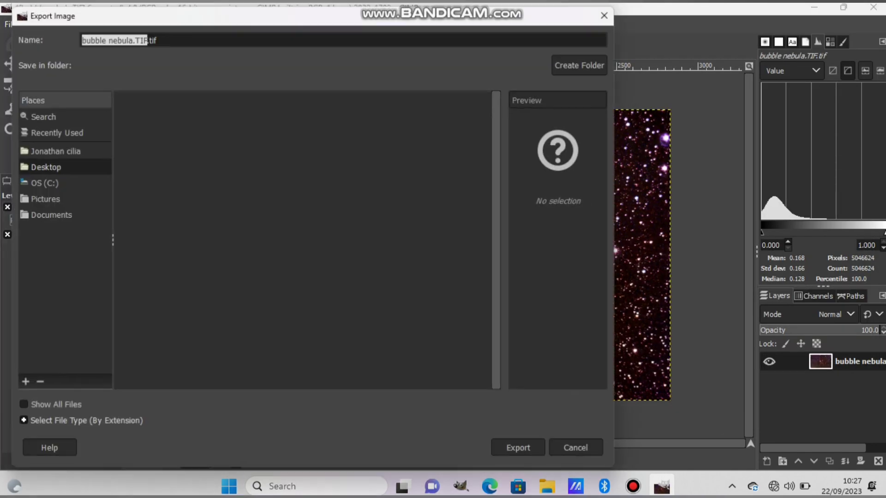
key(End)
key(BackSpace)
key(BackSpace)
key(BackSpace)
key(BackSpace)
key(BackSpace)
key(BackSpace)
key(BackSpace)
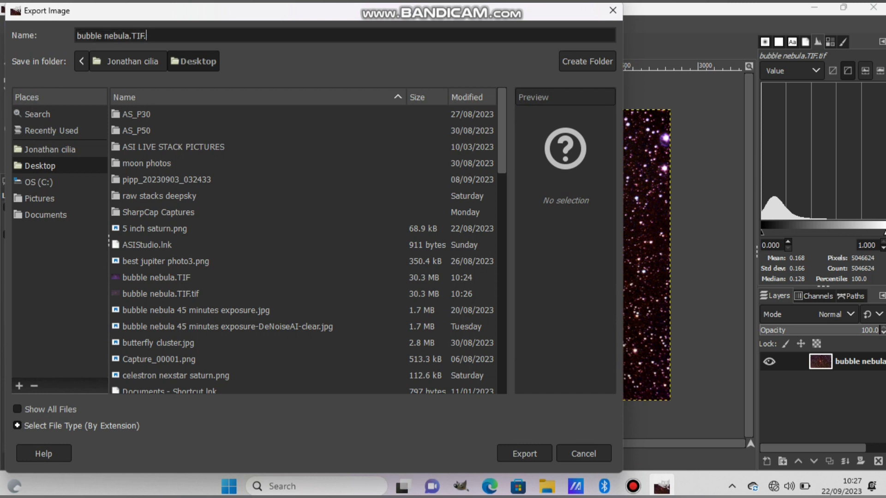
text(p)
key(BackSpace)
text(jpg)
- Export the image as a JPEG with quality 100
click(524, 453)
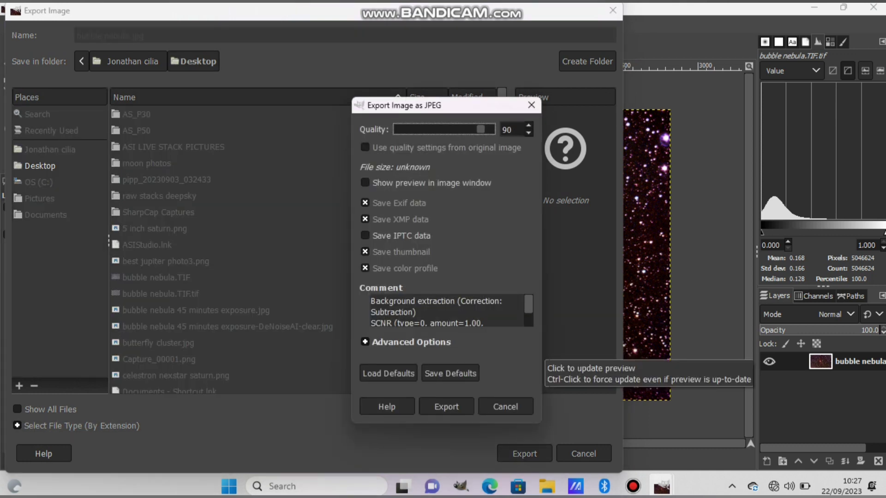
drag(480, 130, 494, 130)
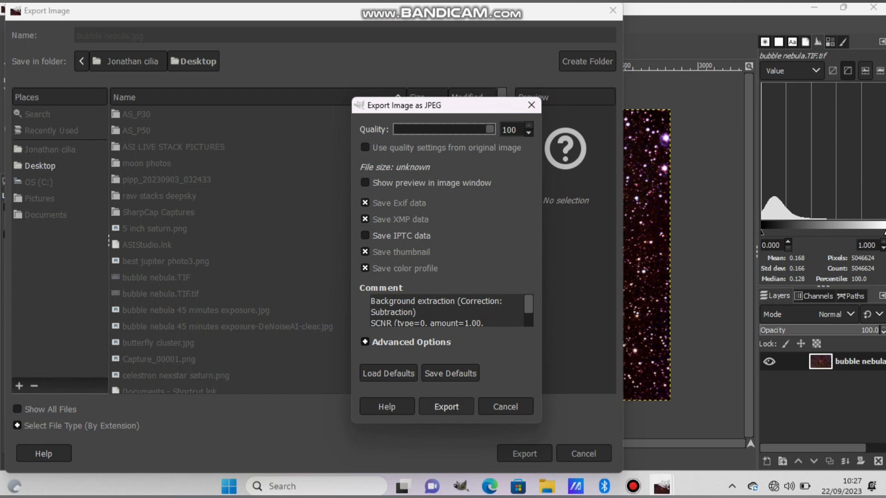
click(446, 406)
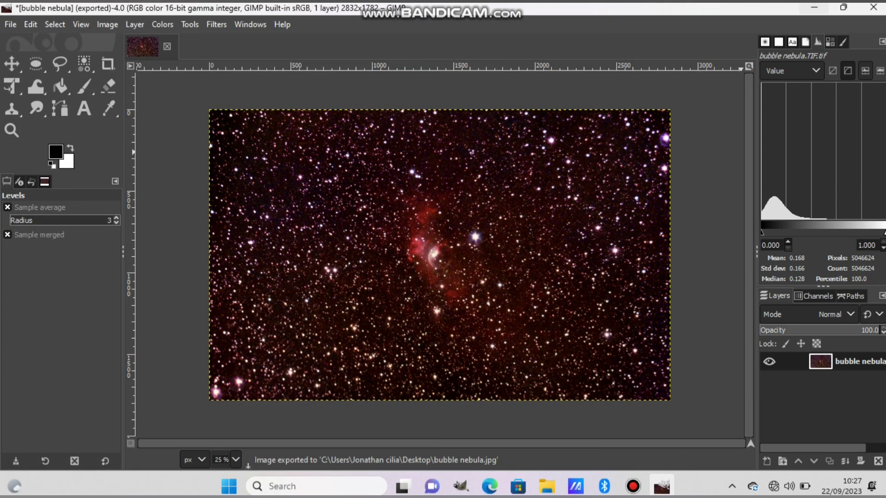
- Quit GIMP without saving the open image and launch Neat Image v9, accepting its demo notice
click(872, 8)
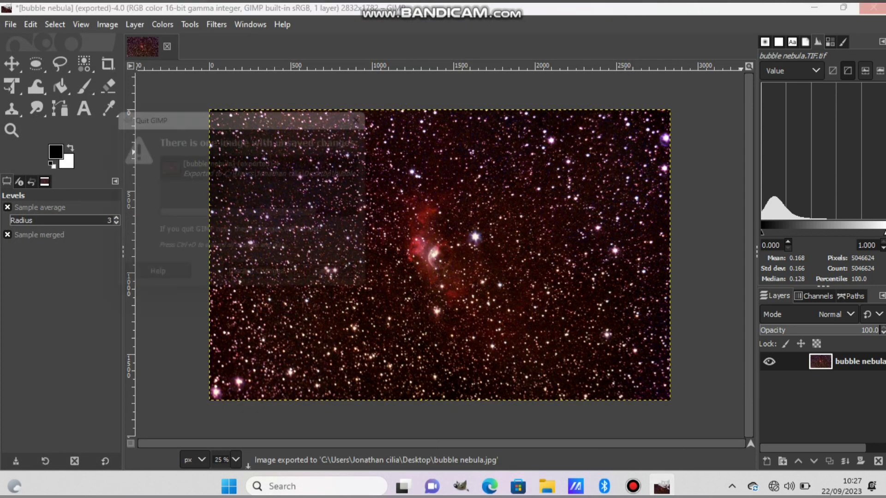
click(263, 282)
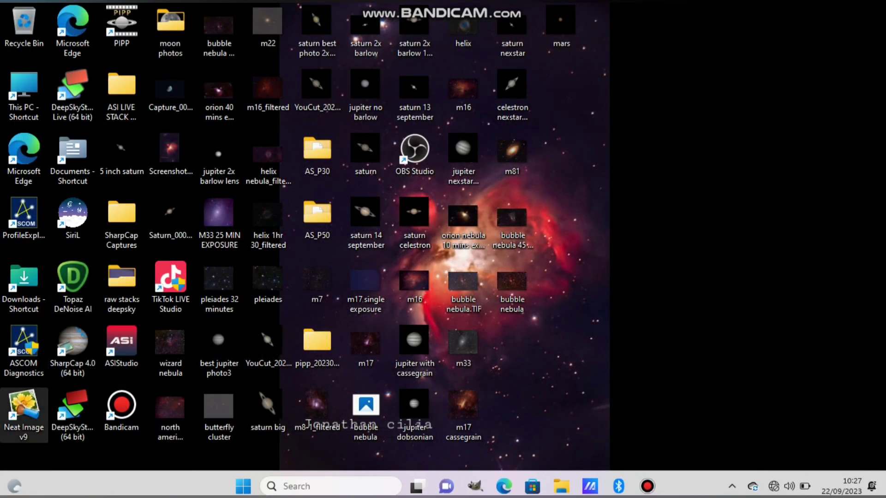
double_click(24, 416)
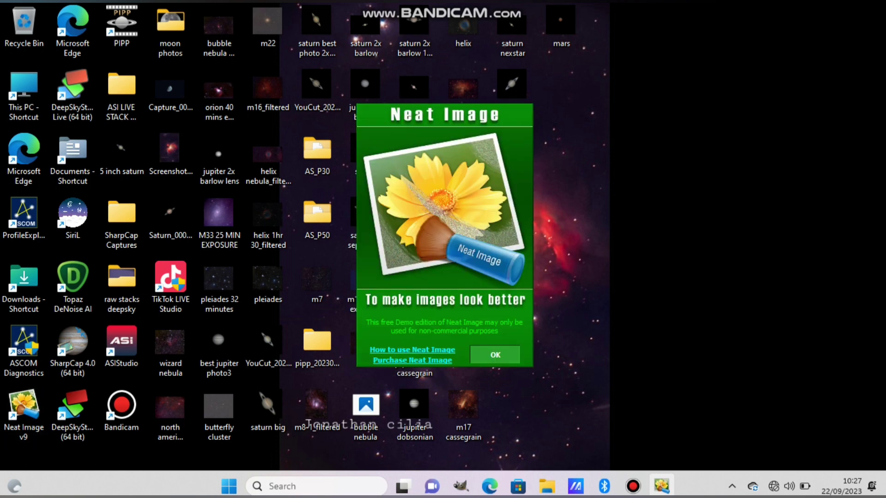
click(495, 354)
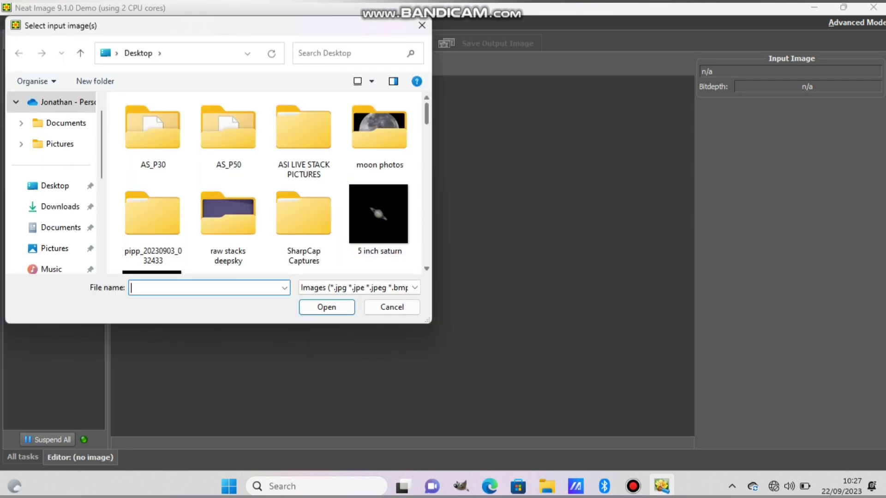
- Load the exported bubble nebula JPEG from the Desktop as the input image
drag(426, 114, 426, 144)
scroll(265, 185, up, 5)
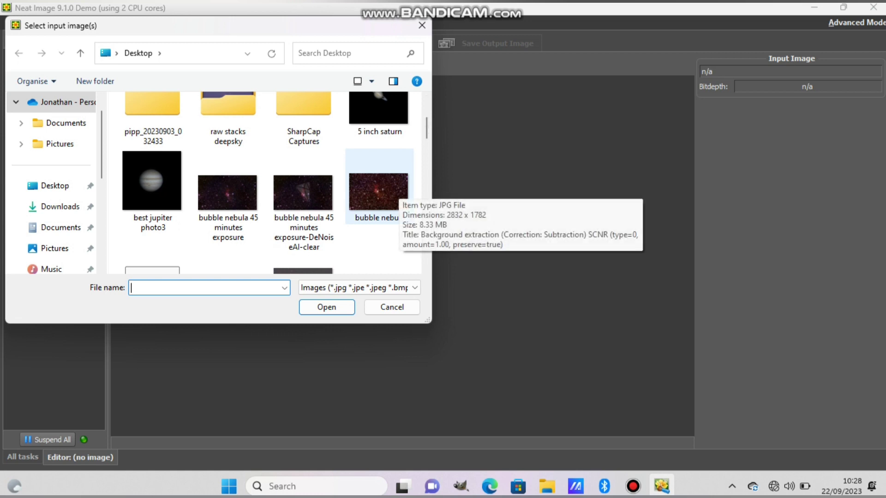
click(395, 191)
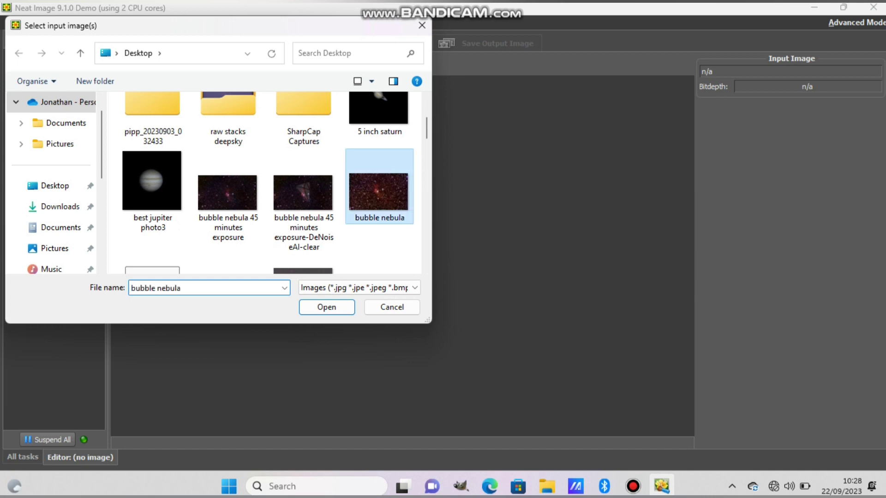
right_click(397, 196)
click(395, 232)
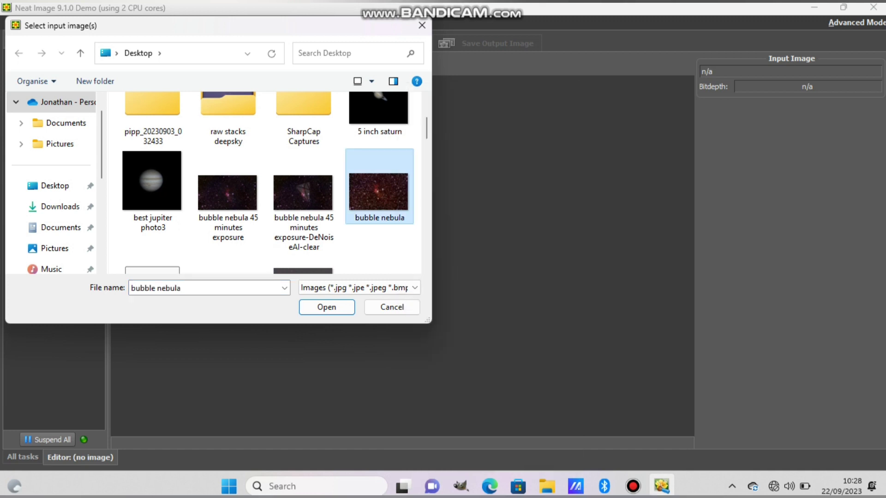
click(379, 193)
click(326, 306)
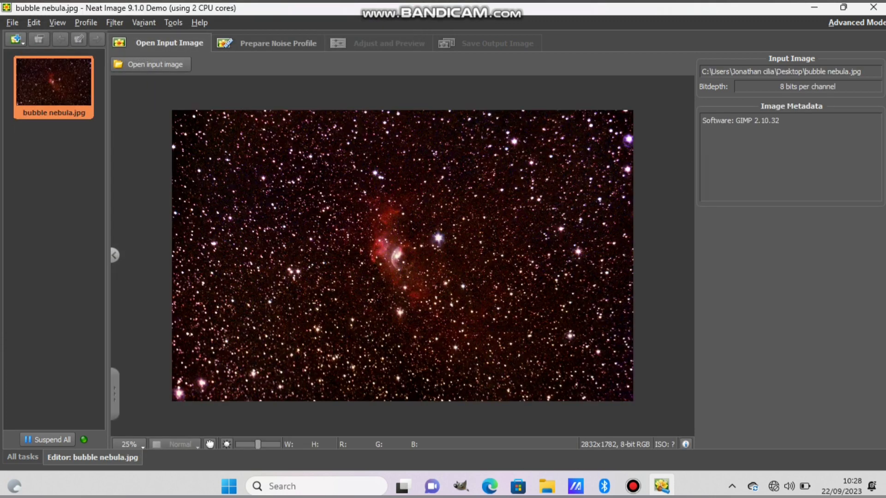
- Build an automatic noise profile for the image, accepting the small selected area
click(270, 42)
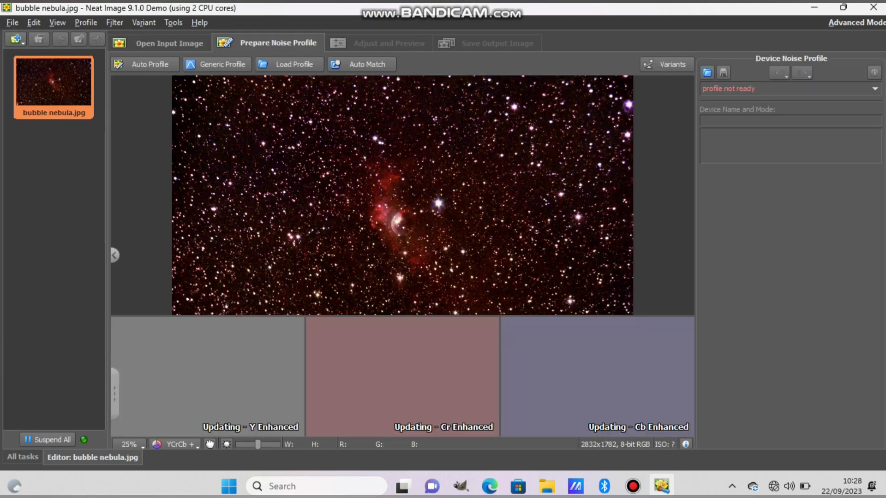
click(145, 64)
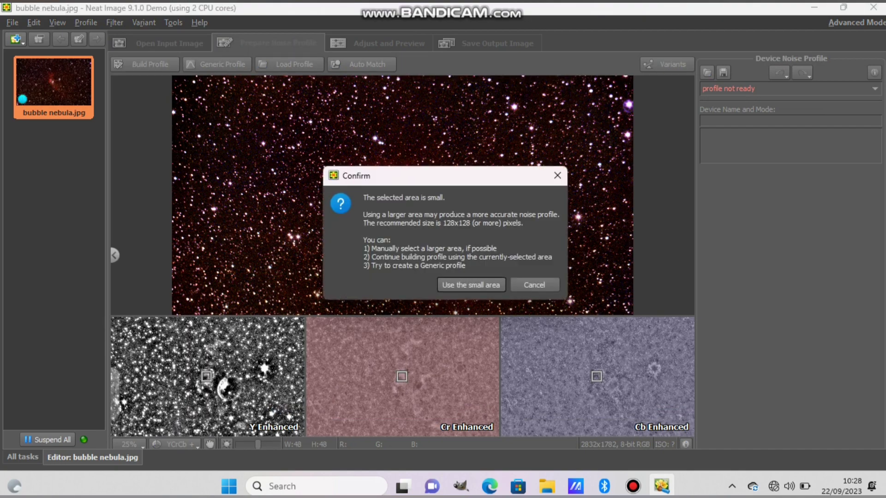
key(Return)
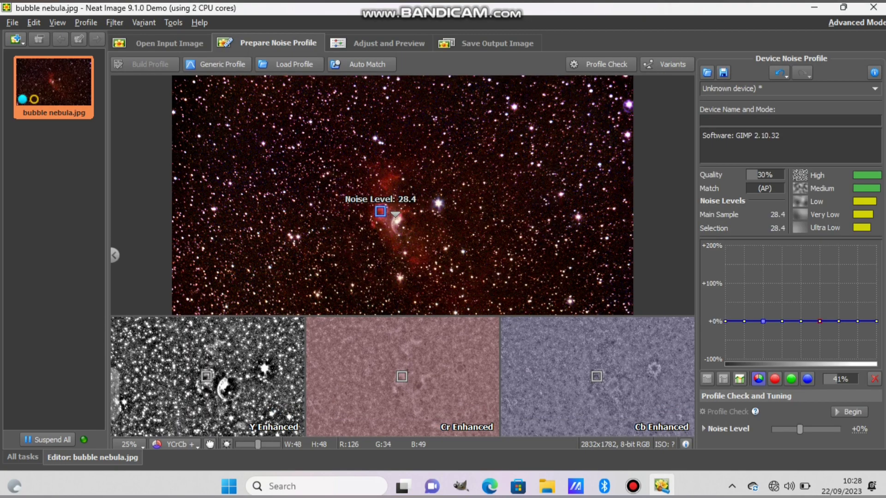
- Stretch the noise sample selection upward above the nebula and shift it toward the star field beside it
drag(381, 207, 381, 131)
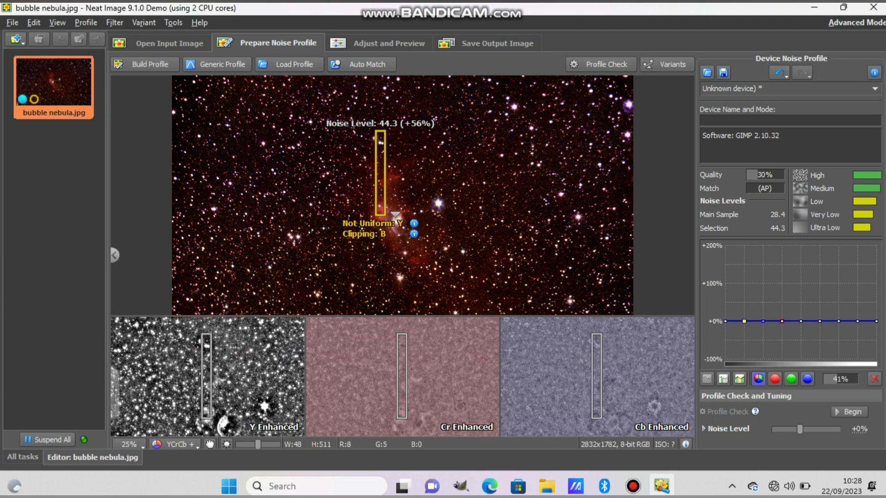
drag(375, 173, 263, 145)
- Set the noise filter's quality mode to Highest and enable Sharpening and Edge Smoothing
click(378, 43)
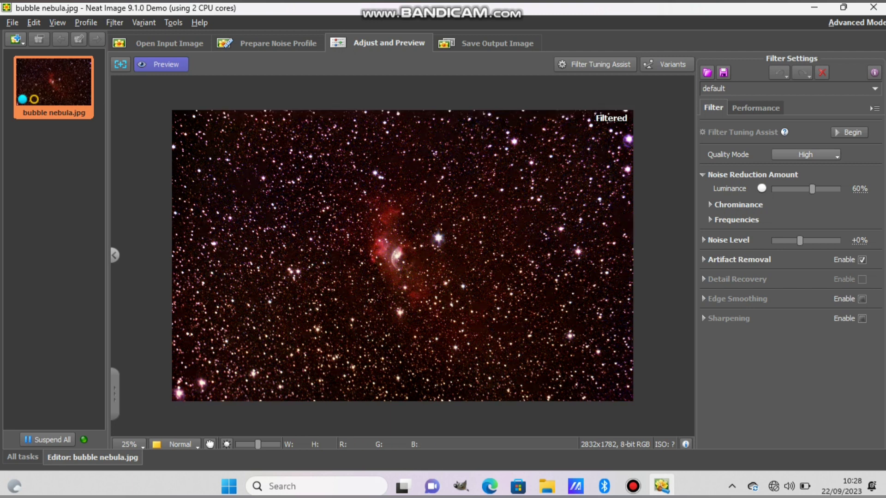
click(804, 154)
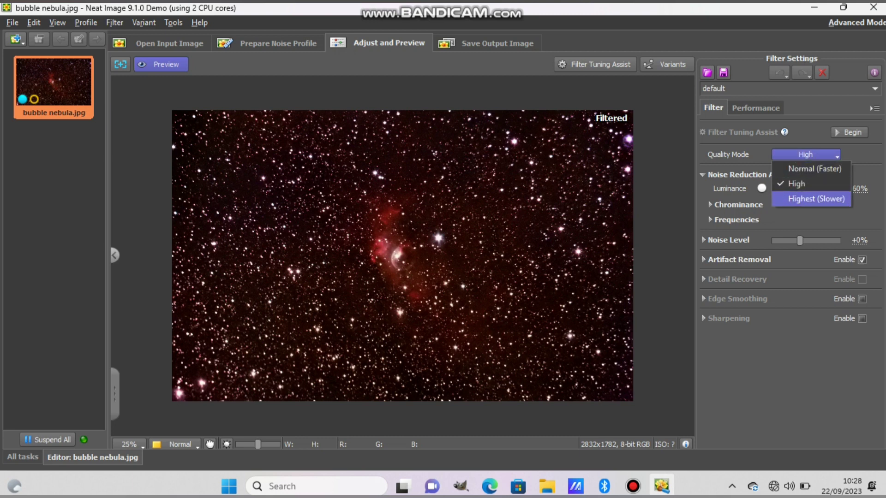
click(815, 199)
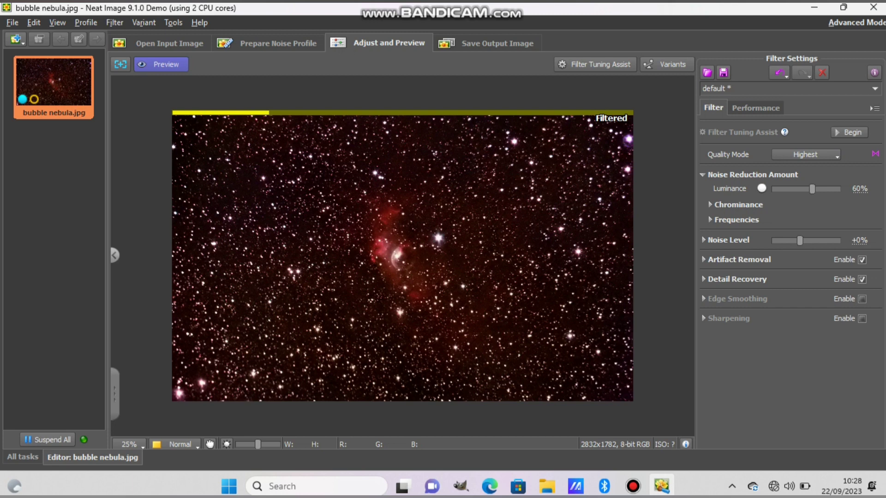
click(861, 318)
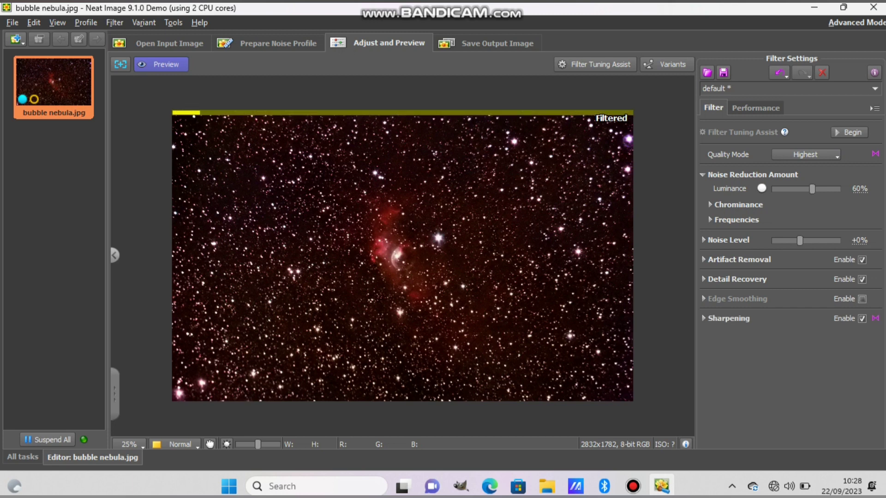
click(861, 299)
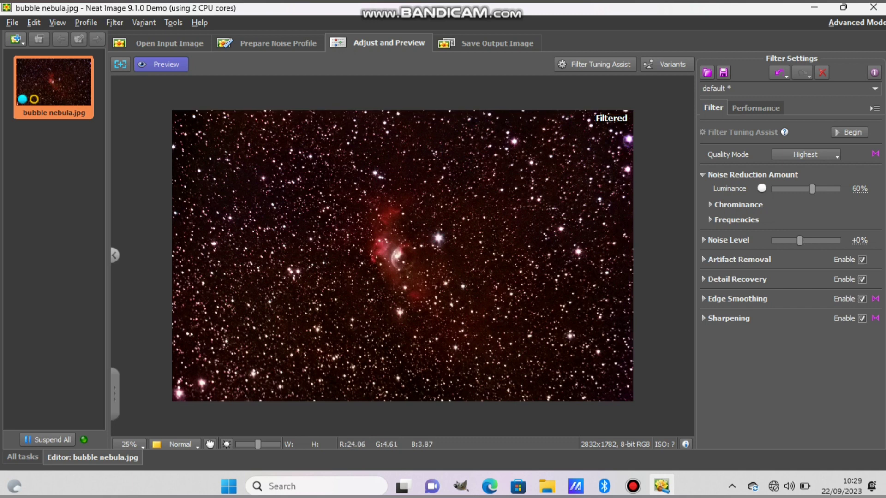
- Save the filtered output image to the Desktop as the JPEG "bubble nebula_filtered"
click(486, 43)
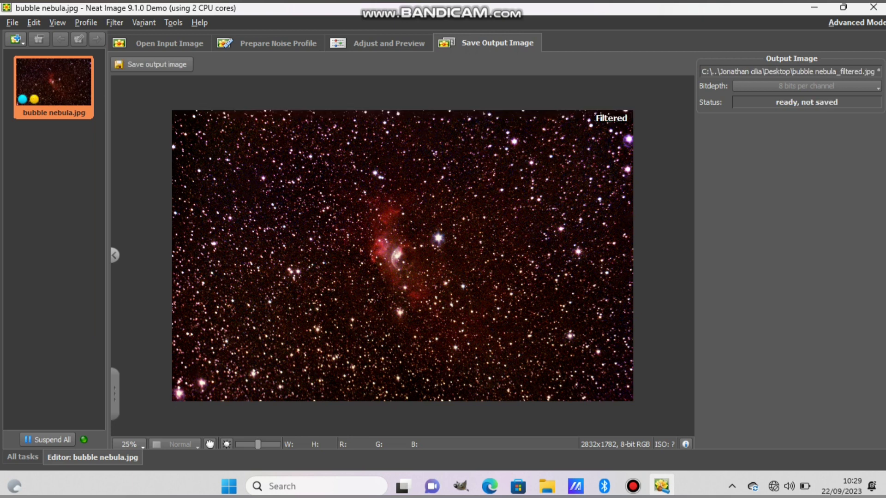
click(151, 64)
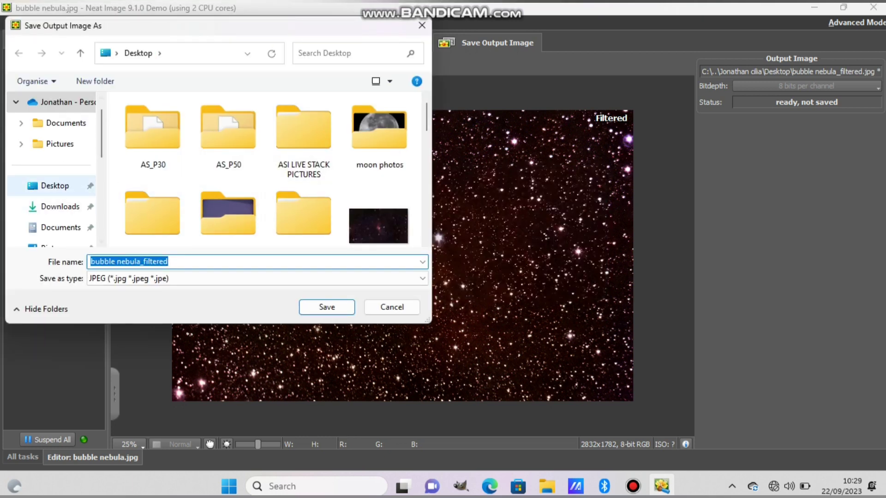
click(54, 185)
click(323, 307)
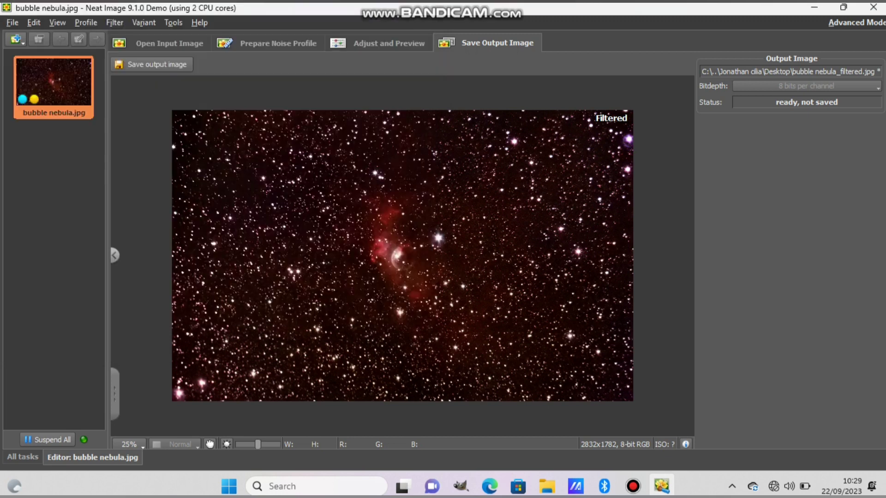
- Close Neat Image and open the filtered bubble nebula JPEG in GIMP
click(873, 7)
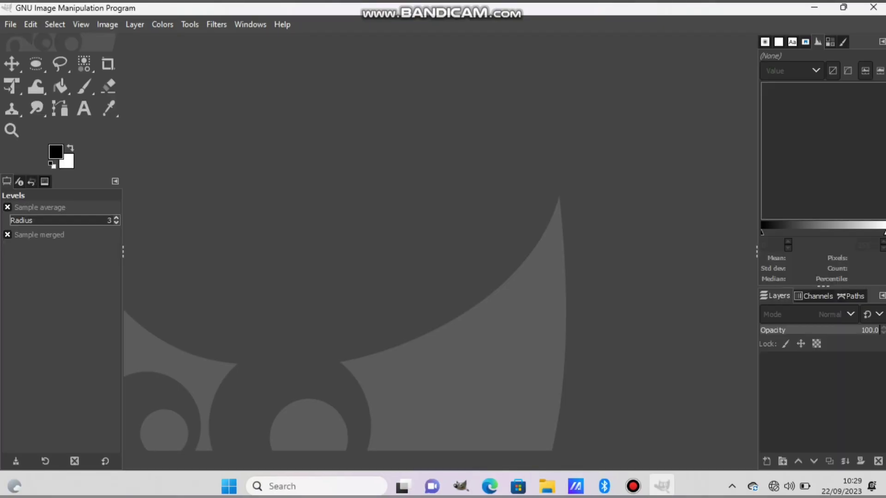
drag(354, 8, 704, 53)
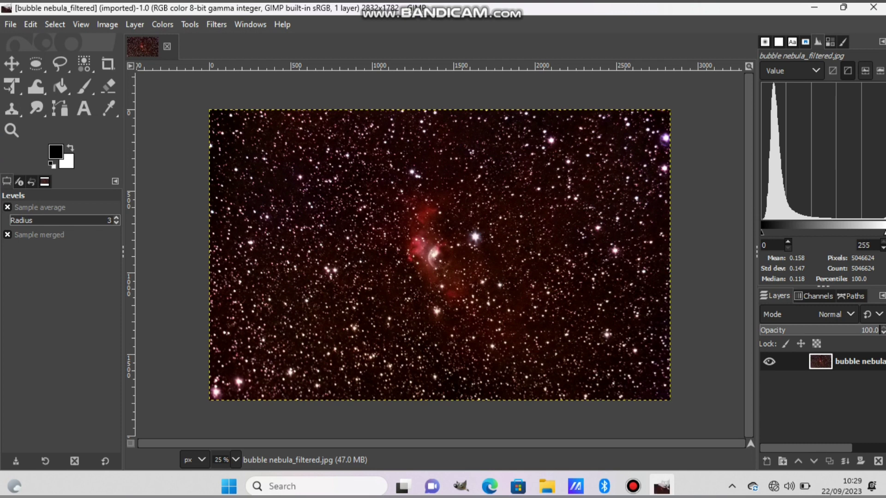
- Select the bright stars across the image with the Select by Color tool, sampling one white star at threshold 63
click(190, 24)
mouse_move(221, 43)
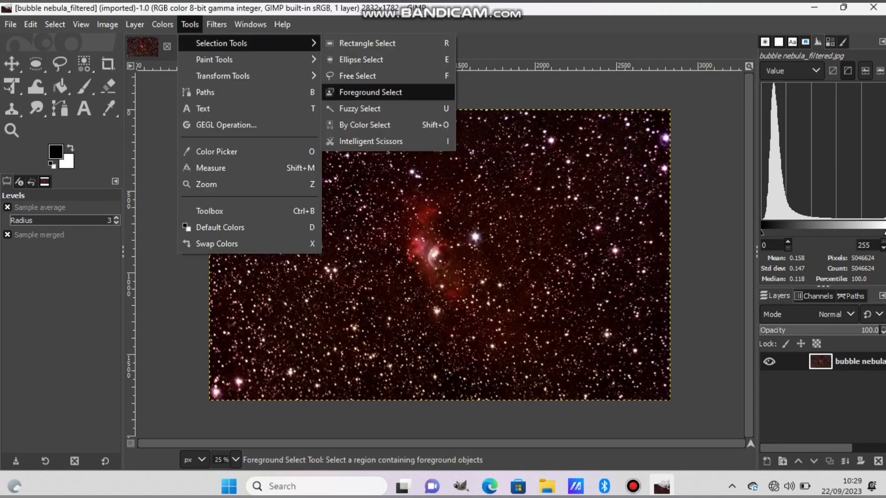
click(369, 124)
scroll(355, 198, up, 4)
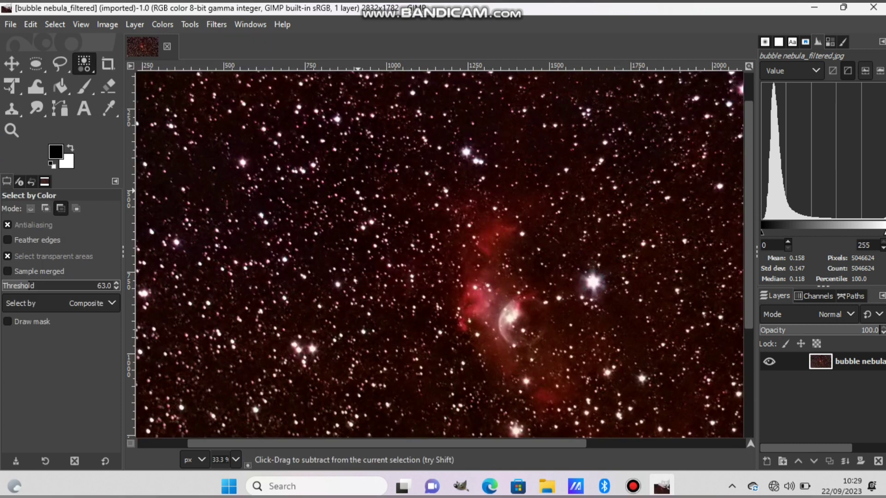
click(358, 194)
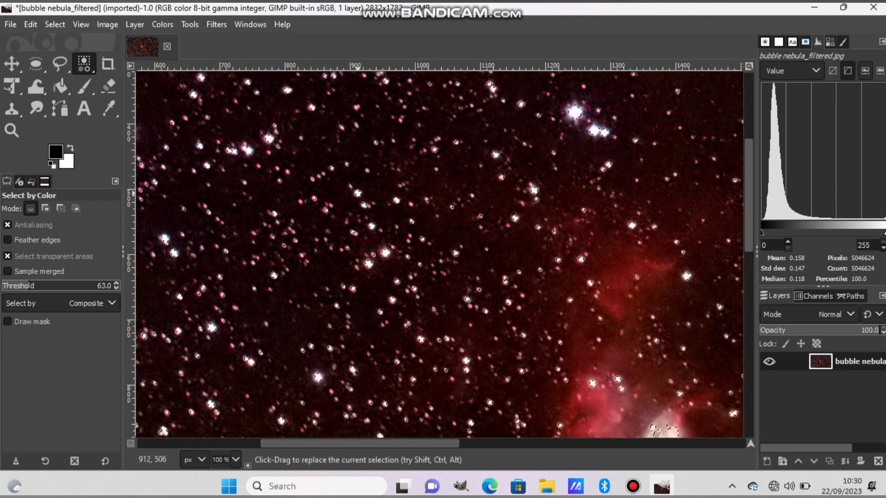
scroll(359, 193, down, 3)
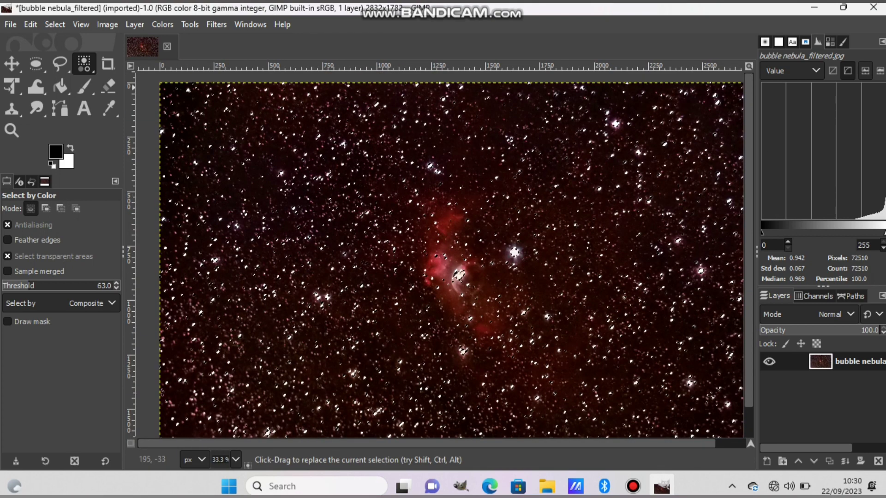
- Grow the star selection and feather it by 4 px
click(55, 24)
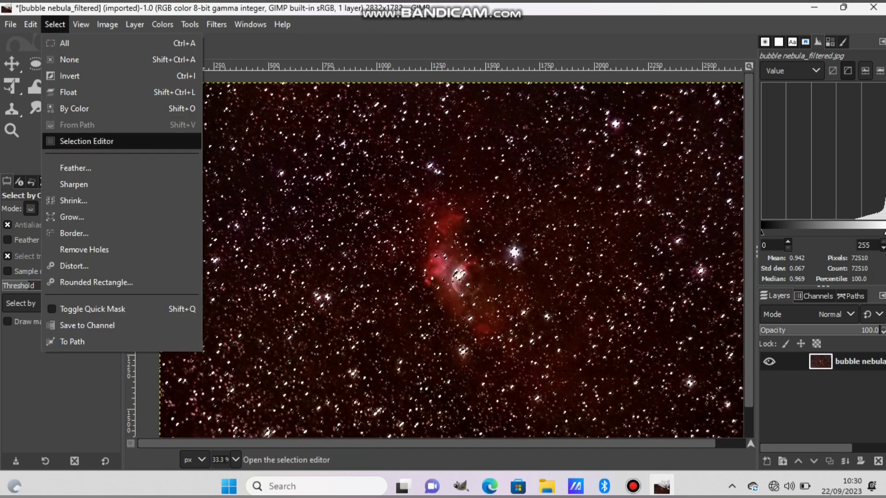
key(Return)
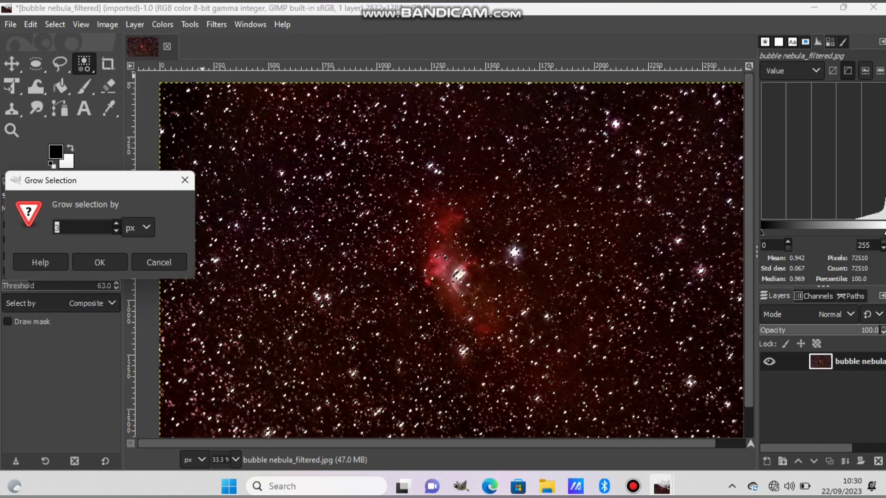
click(100, 262)
click(55, 23)
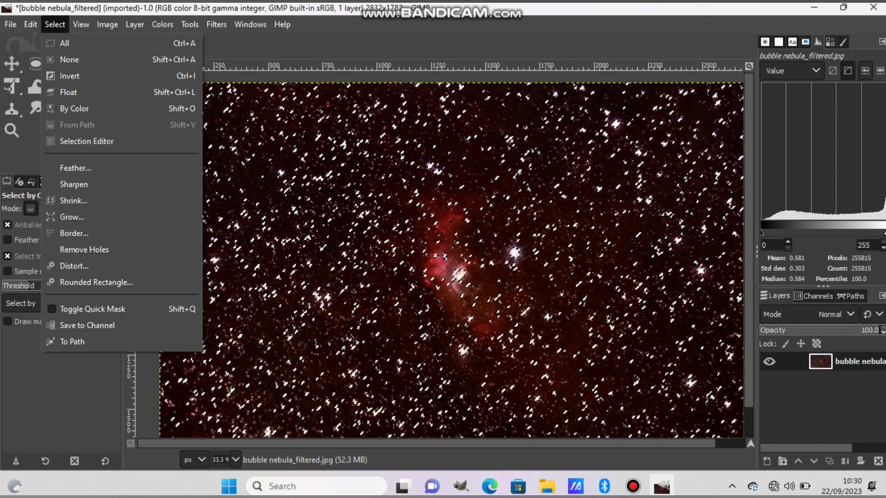
click(75, 168)
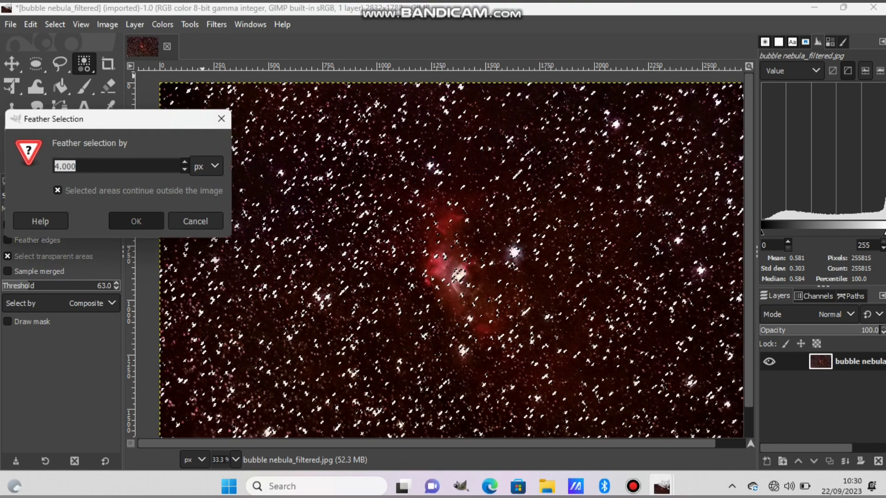
key(Return)
- Subtract the nebula region from the star selection with a Free Select outline drawn around it
key(f)
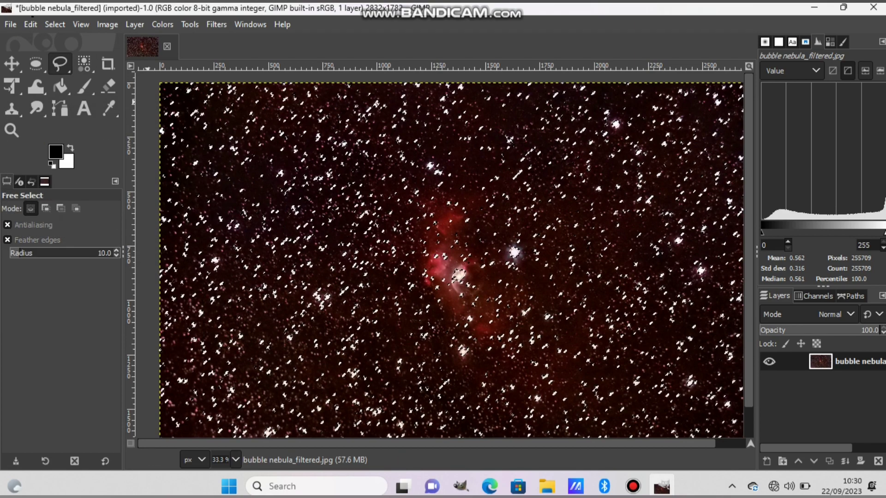
key(ctrl)
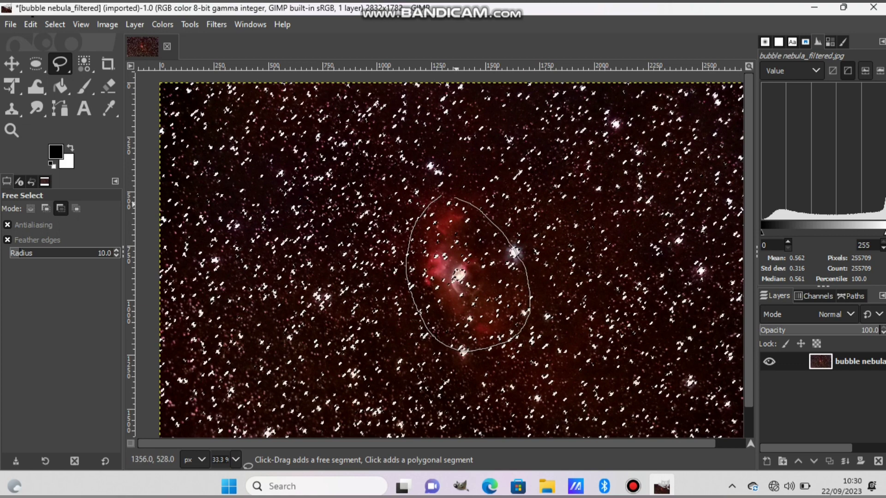
drag(444, 195, 444, 195)
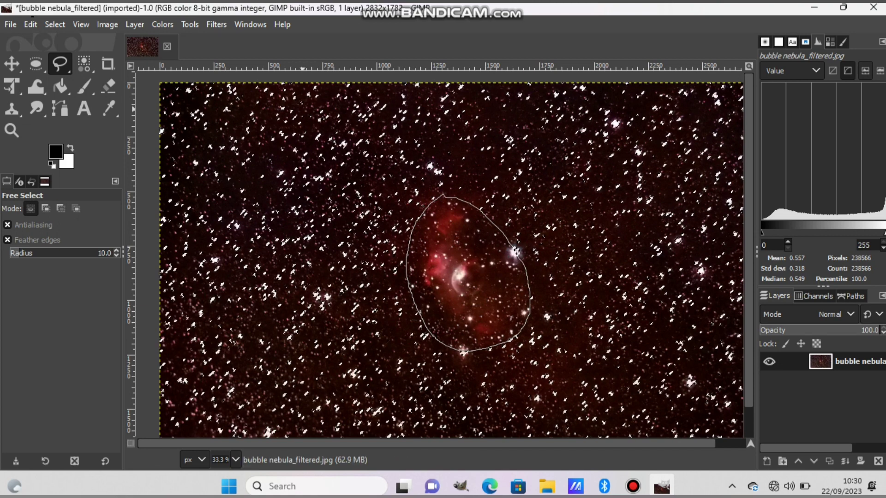
- Shrink the selected stars with Value Propagate in More black (smaller value) mode, lower threshold 0.012
click(216, 24)
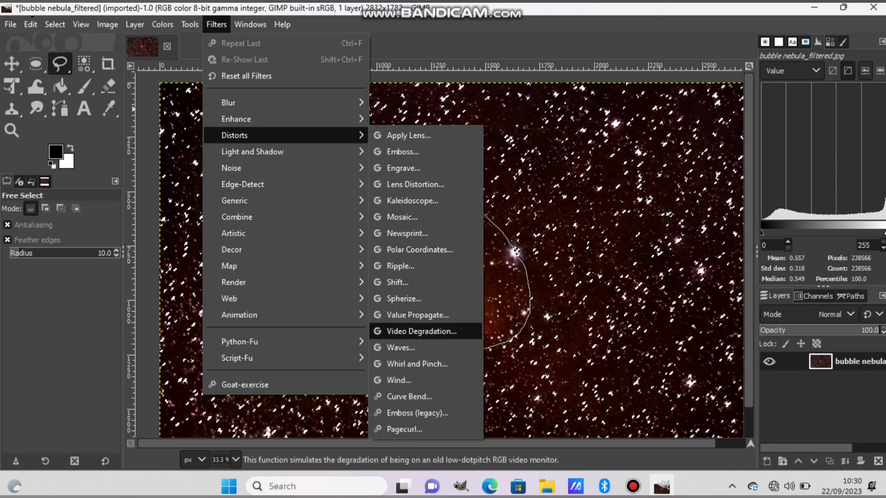
click(415, 315)
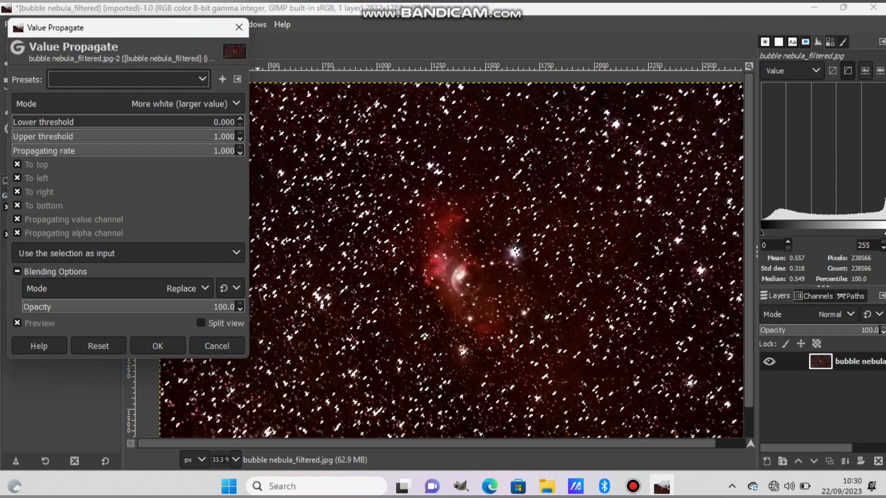
click(232, 121)
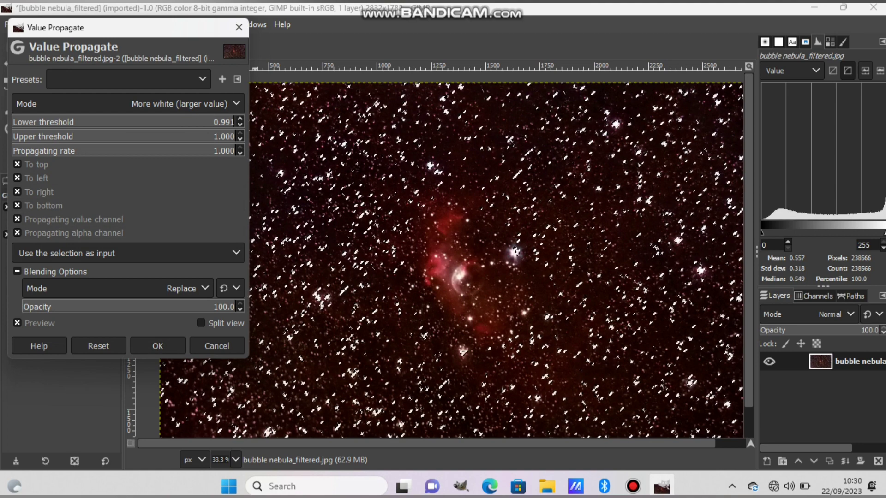
click(15, 121)
click(127, 103)
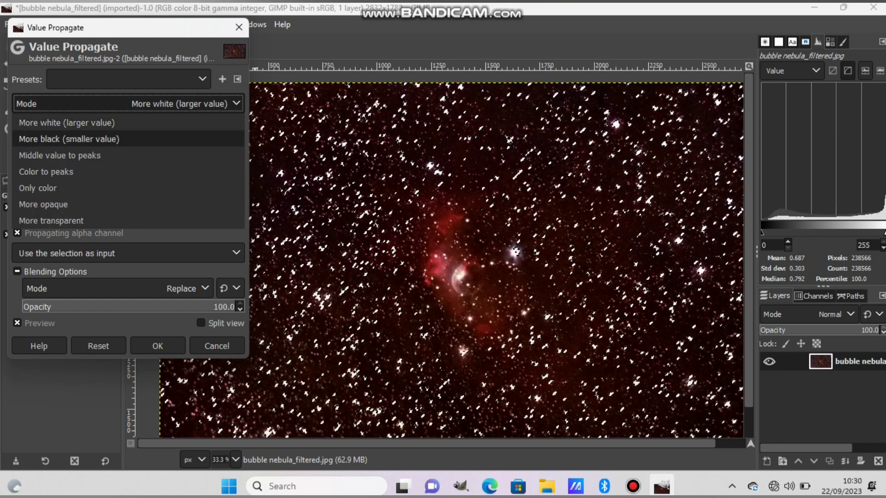
click(69, 138)
click(158, 346)
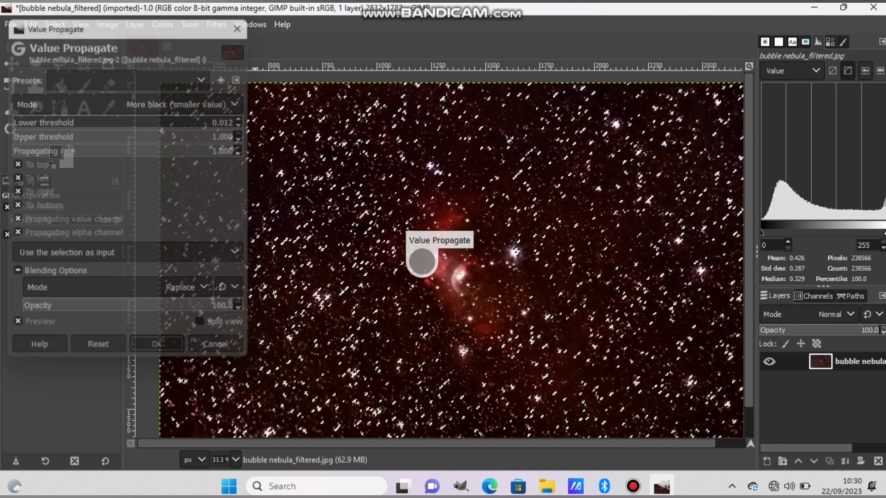
- Clear the star selection and inspect the reduced stars across the image
click(55, 24)
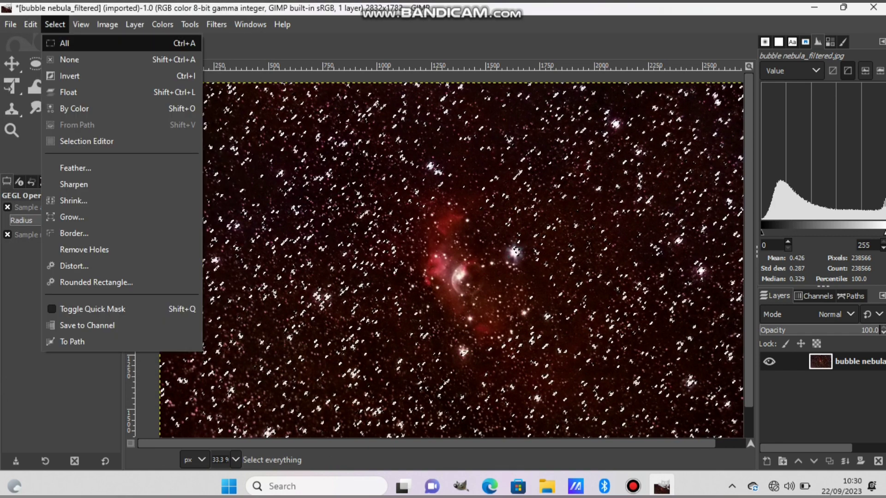
click(63, 60)
click(60, 64)
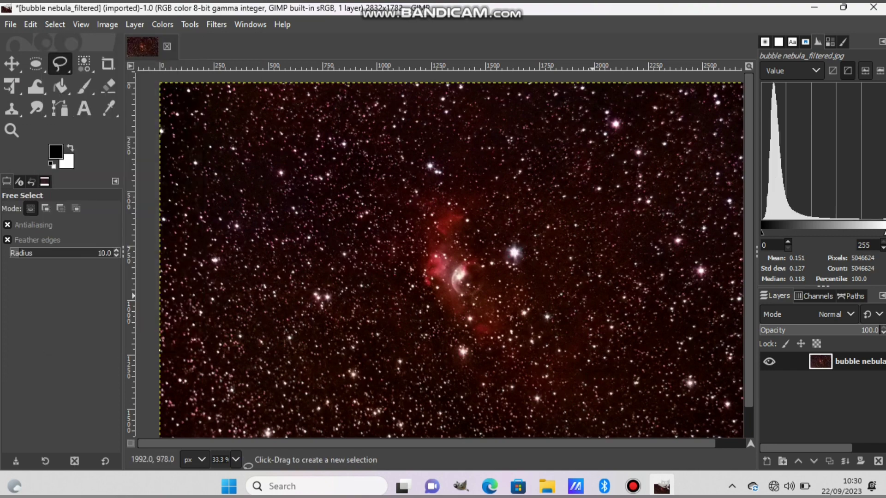
scroll(592, 296, down, 2)
scroll(592, 296, up, 2)
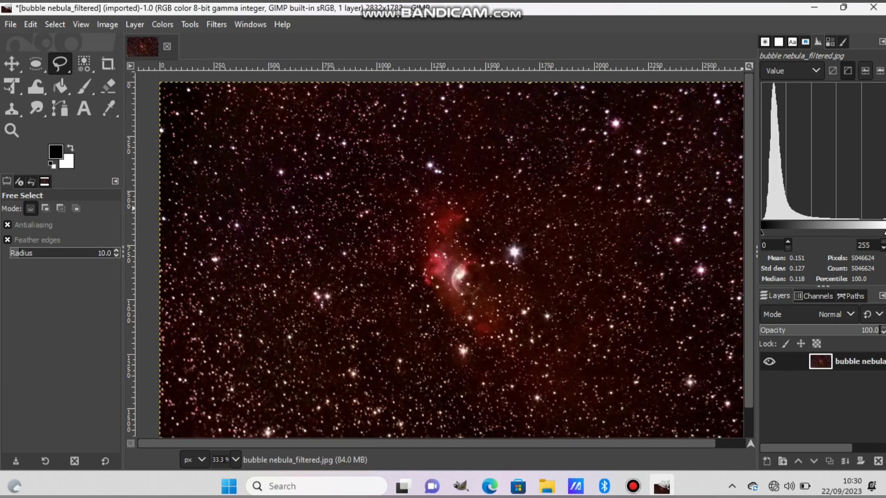
scroll(627, 251, down, 2)
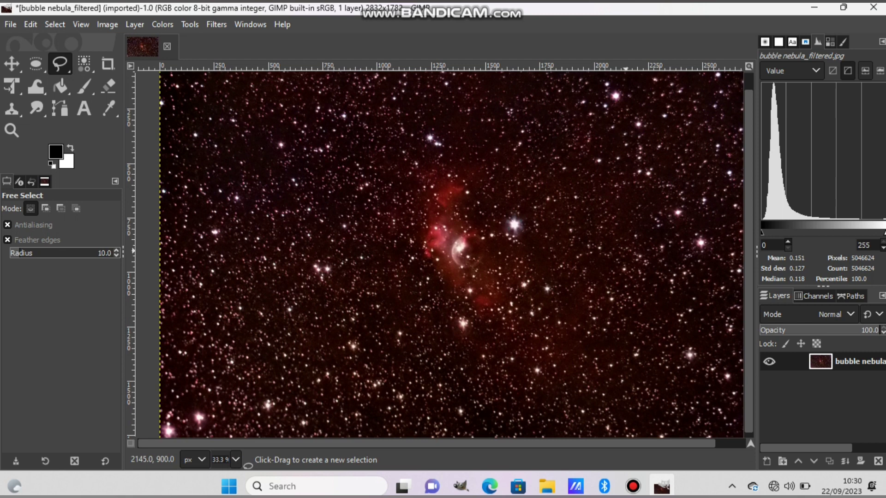
scroll(628, 251, down, 1)
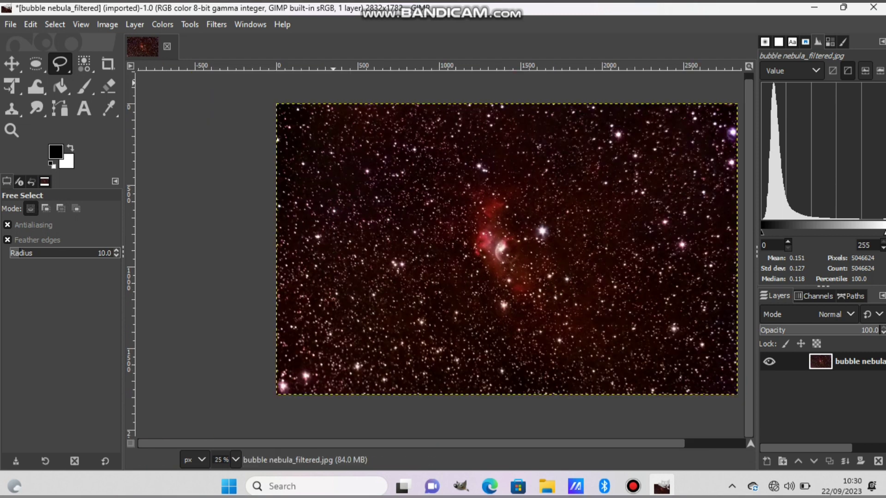
- Start Sharpen (Unsharp Mask) on the nebula image and compare radius values of 0.647, 3.659 and 0.090 in the preview
click(162, 24)
mouse_move(216, 24)
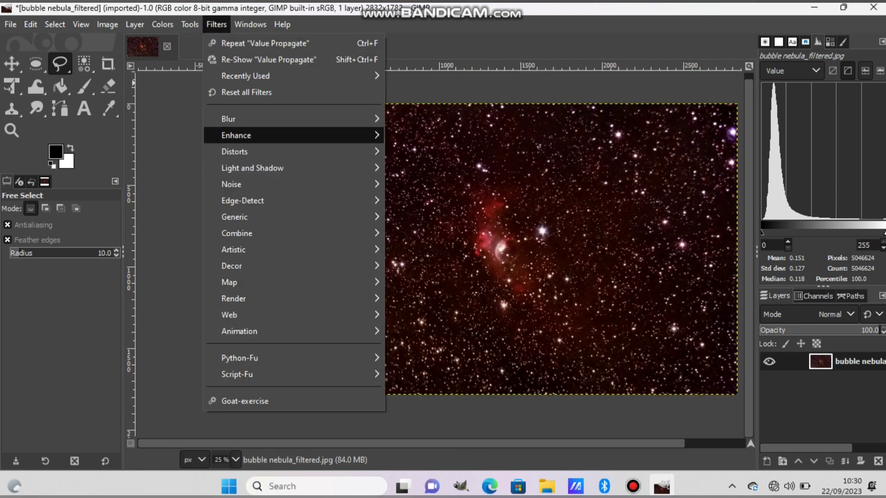
mouse_move(235, 135)
click(443, 233)
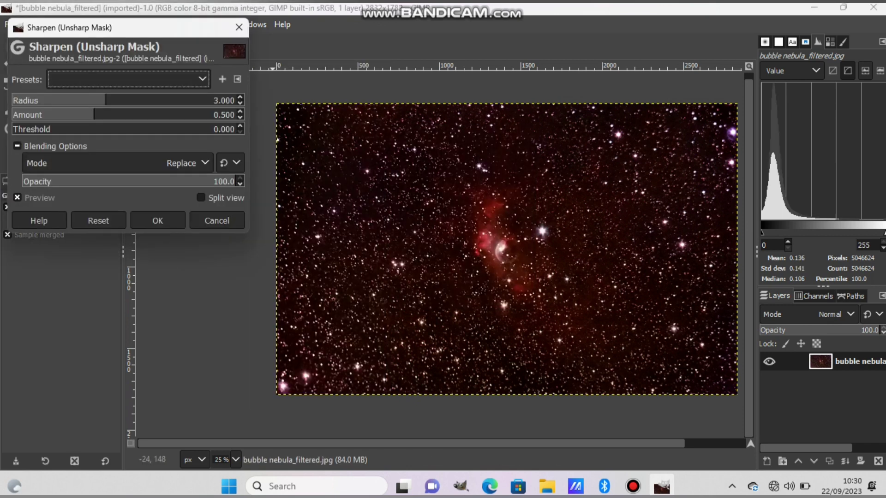
click(68, 100)
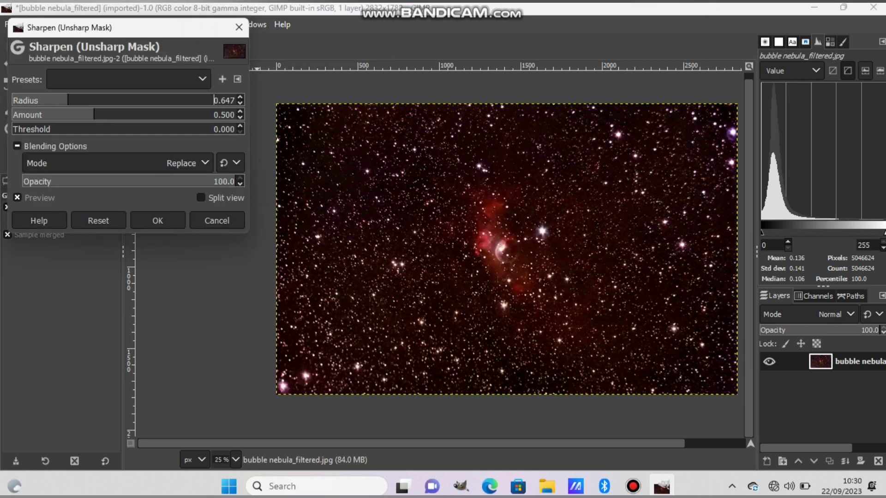
scroll(578, 231, up, 2)
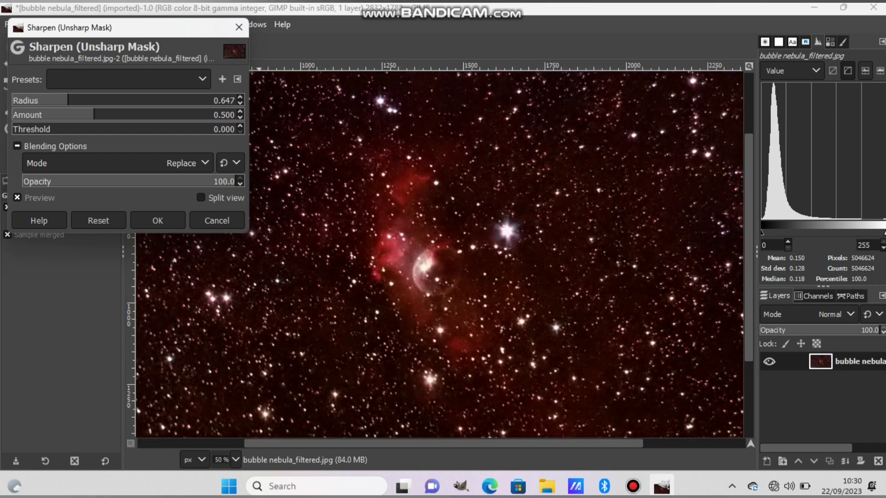
click(112, 100)
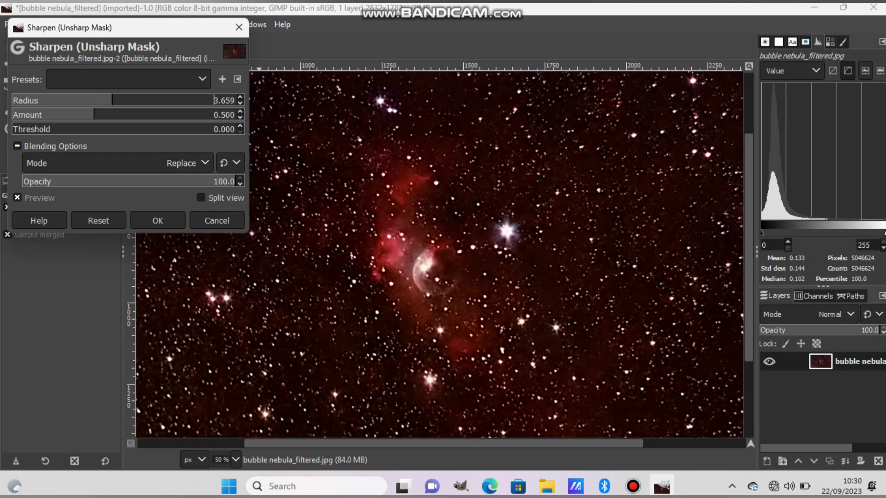
click(40, 100)
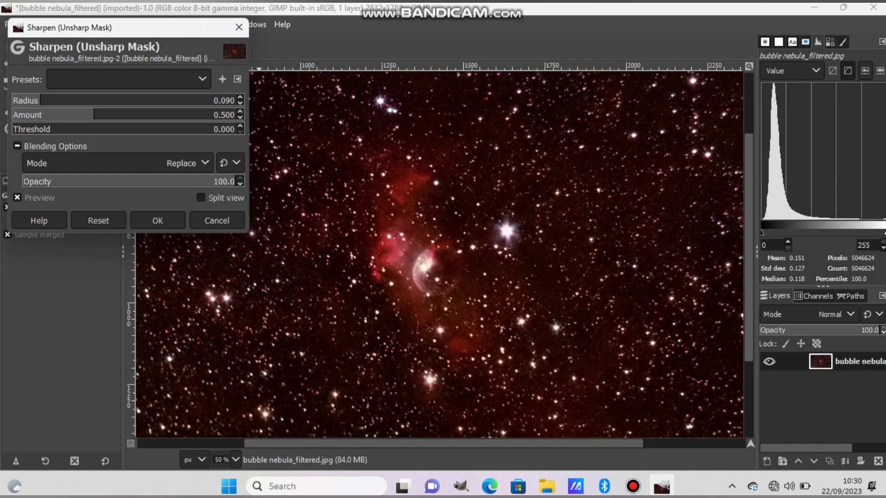
- Fine-tune the sharpening radius to a small value below 1 with amount 0.500, and apply the Unsharp Mask to the image
click(60, 100)
click(72, 100)
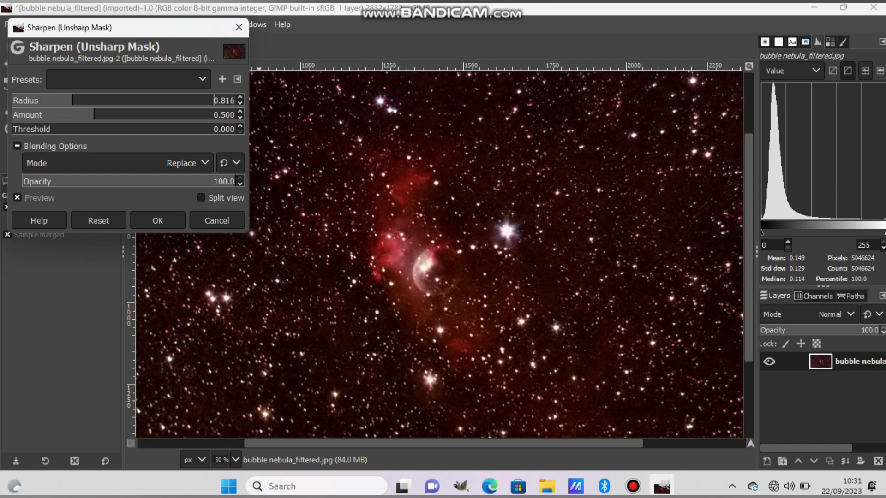
click(82, 100)
click(67, 100)
click(158, 221)
scroll(464, 259, down, 3)
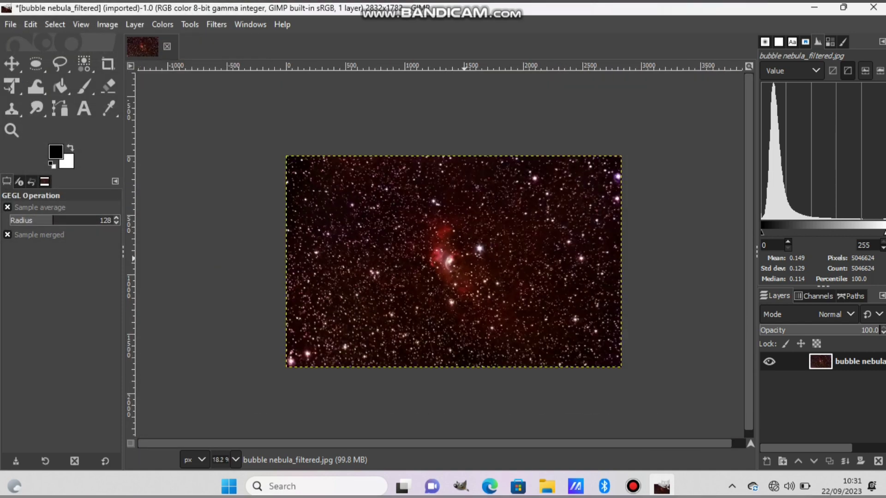
scroll(464, 259, up, 1)
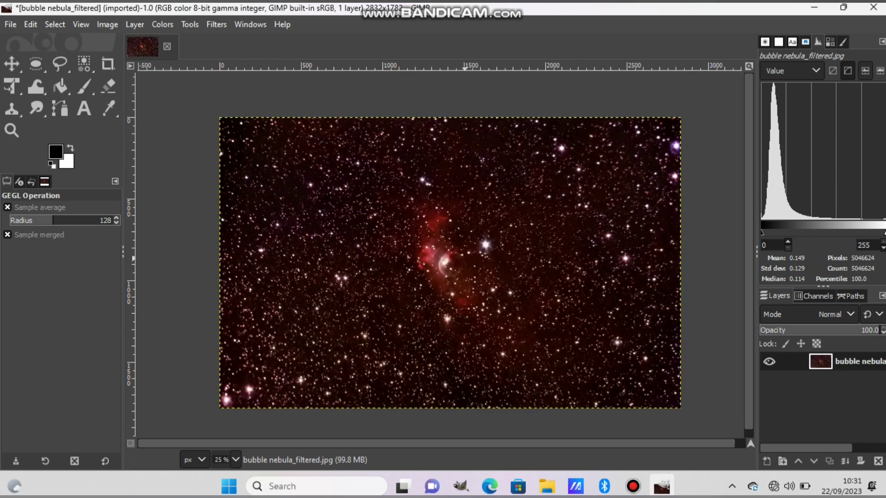